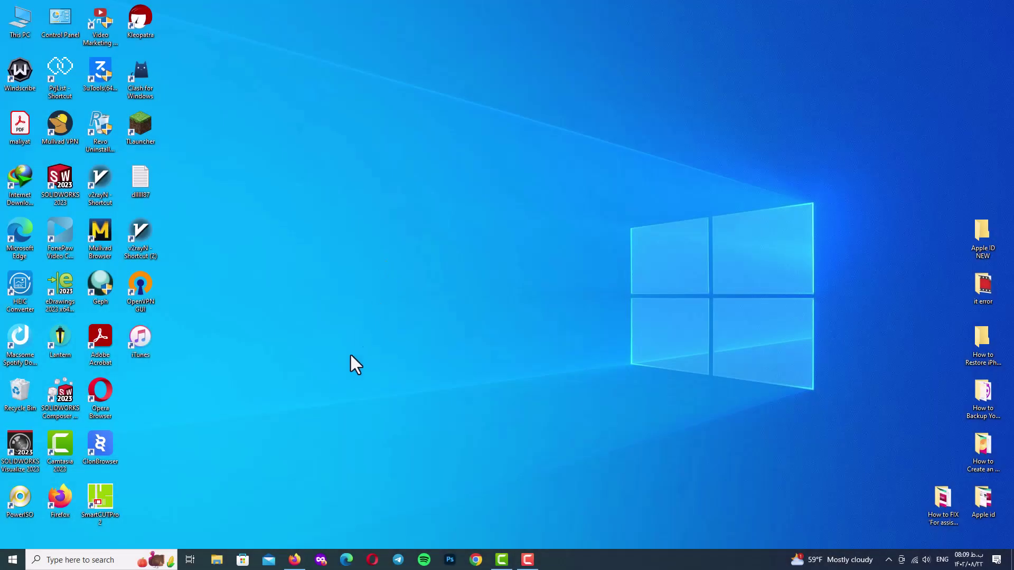
Load vpngate.net in Firefox and bring up the site's Download menu
click(294, 558)
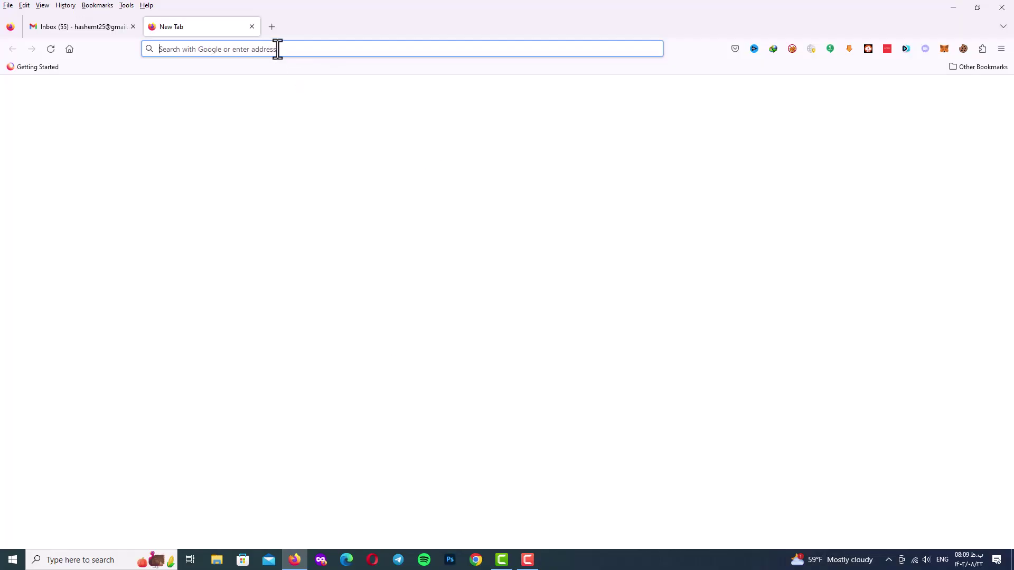
text(vp)
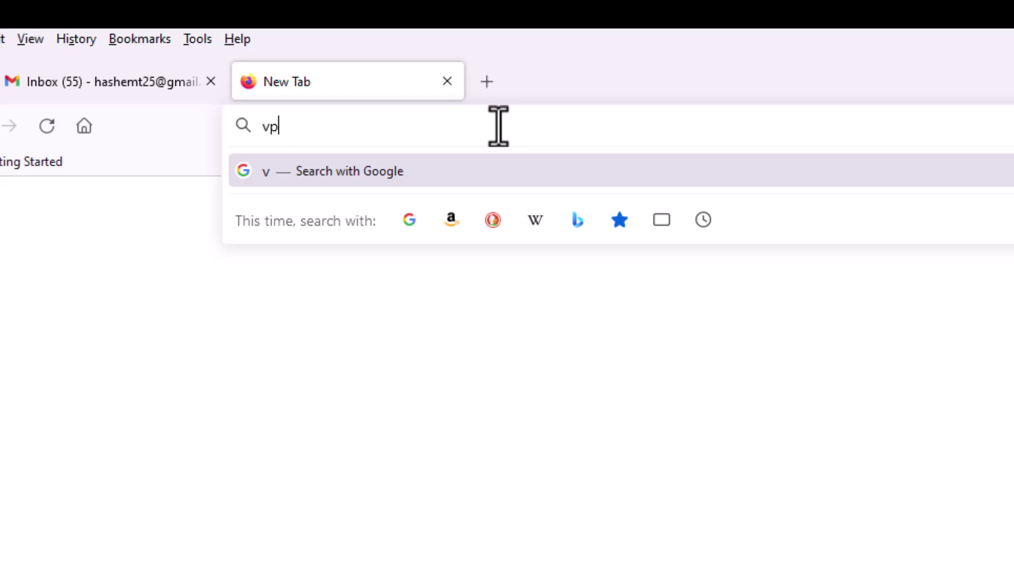
text(ngate.)
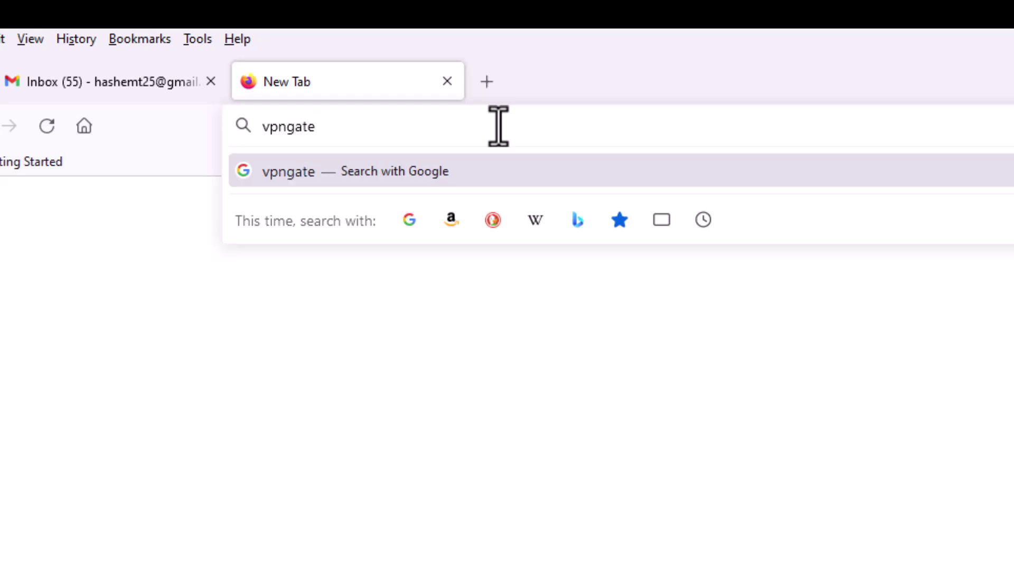
text(net)
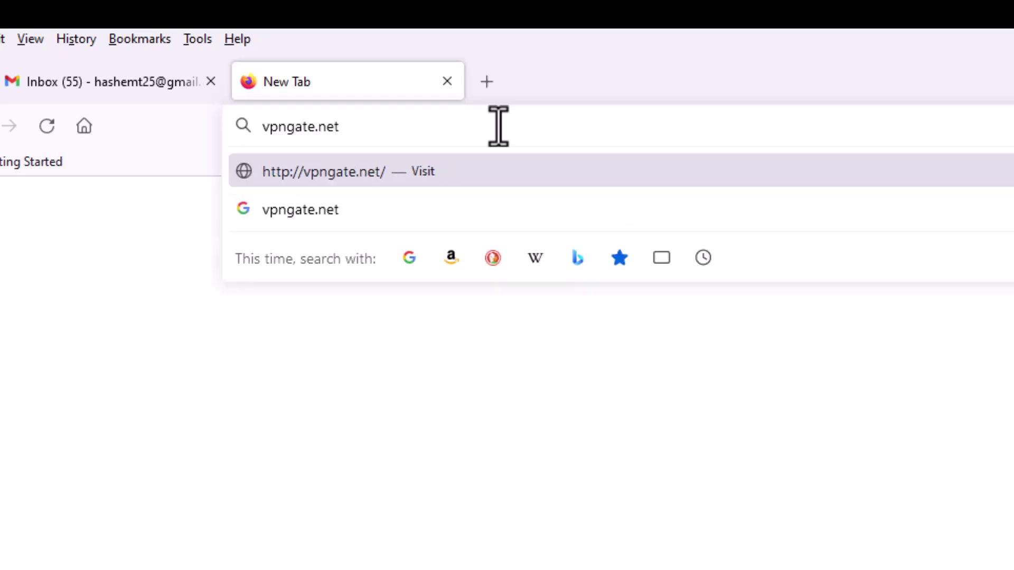
key(Return)
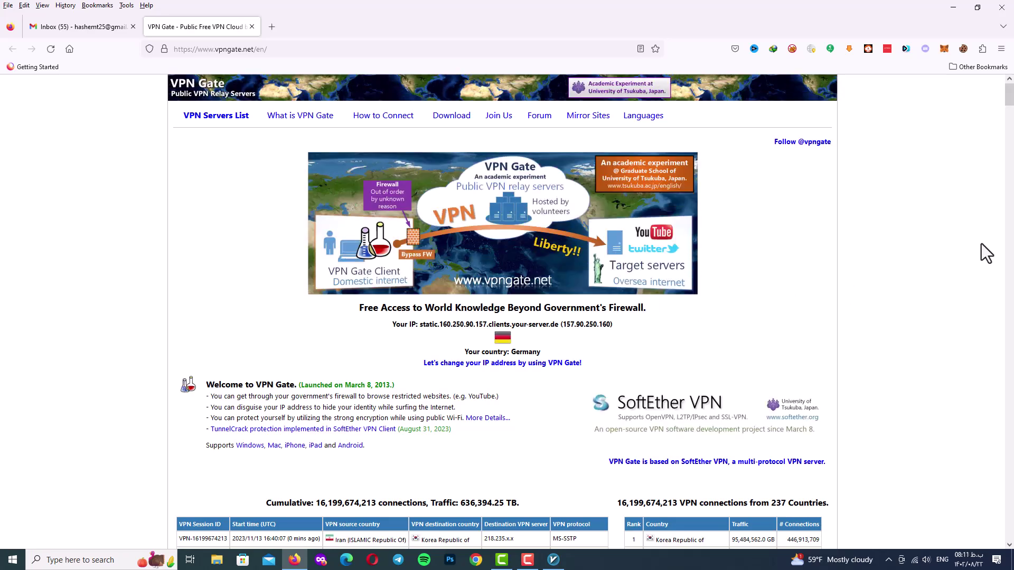
mouse_move(1009, 105)
mouse_down()
mouse_move(1008, 166)
mouse_move(1007, 95)
mouse_up()
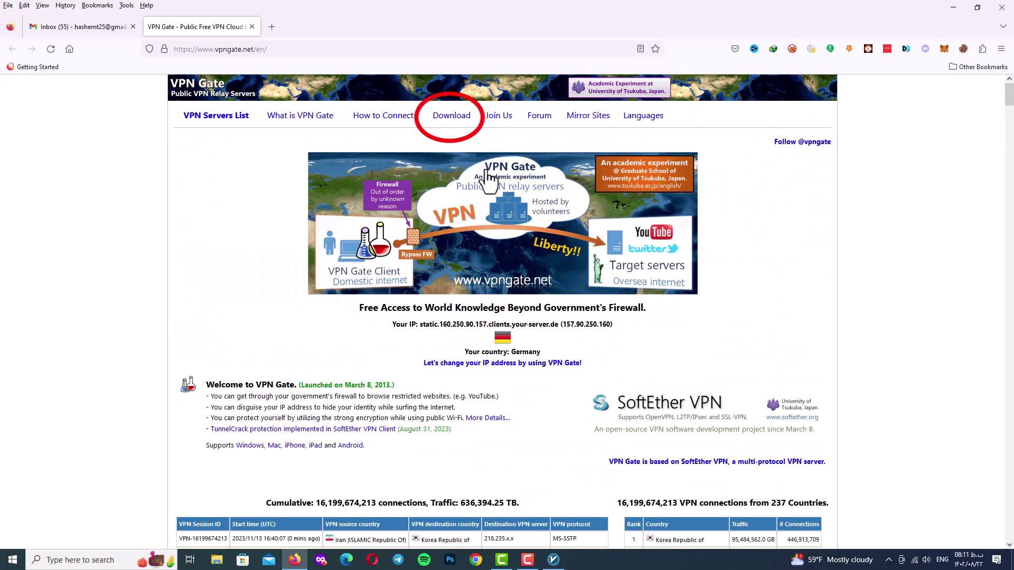
mouse_move(452, 120)
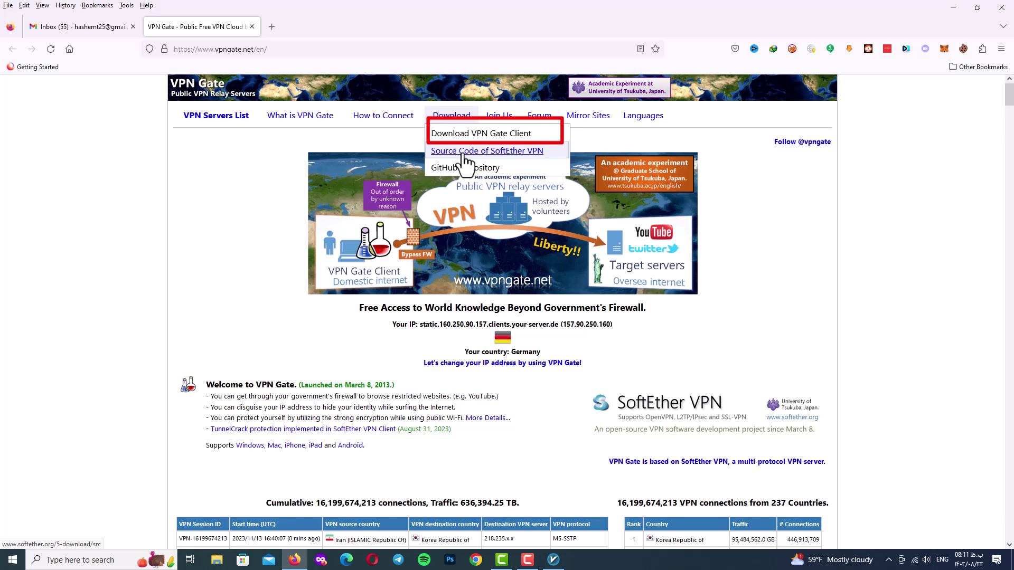
Download the 65.52 MB vpngate-client-2023.11.14-build-9799.157397.zip into Downloads\Compressed
click(490, 136)
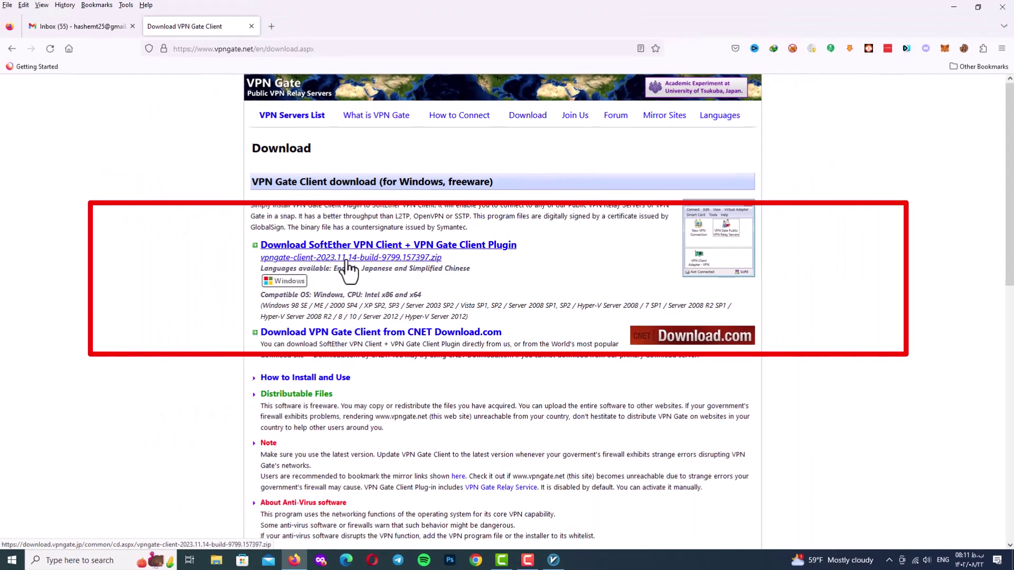
click(353, 246)
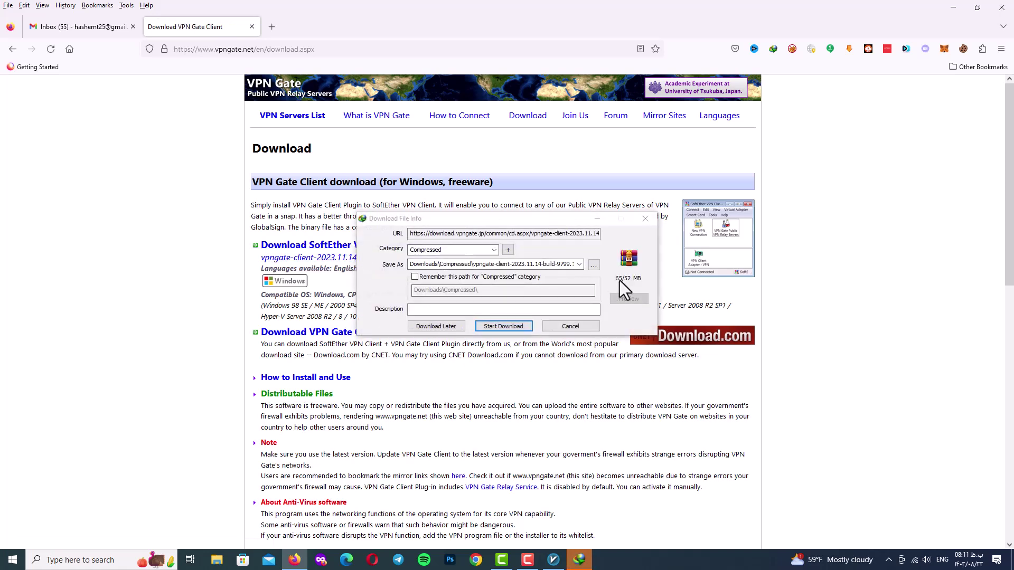
click(515, 327)
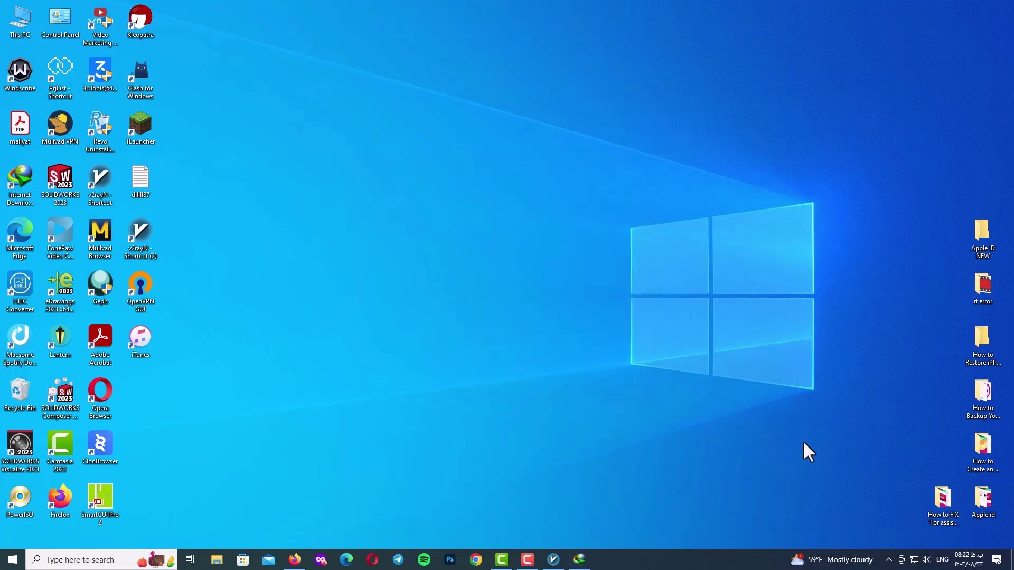
From the download manager, locate the vpngate-client zip and extract it into its own folder
click(580, 559)
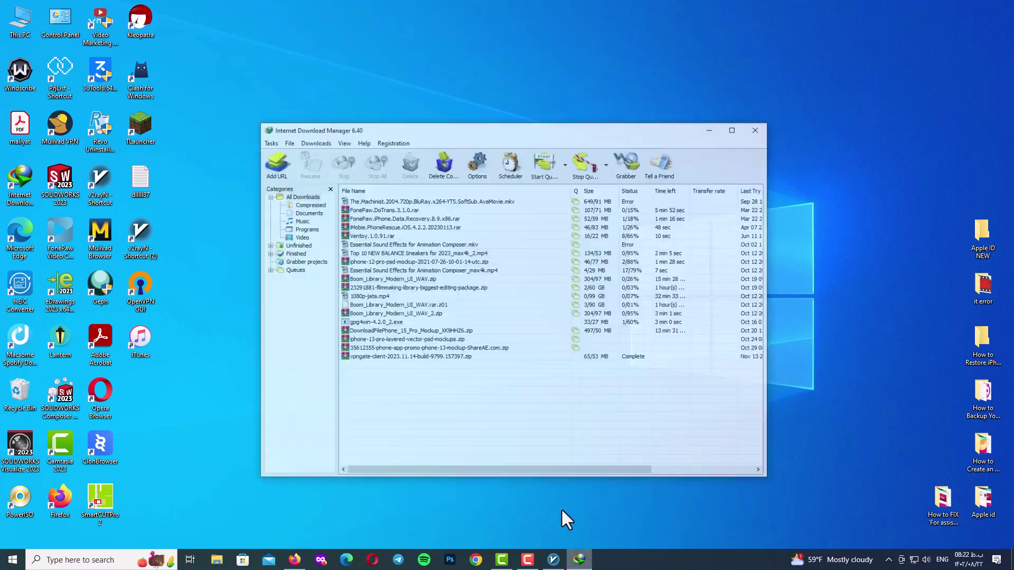
right_click(468, 345)
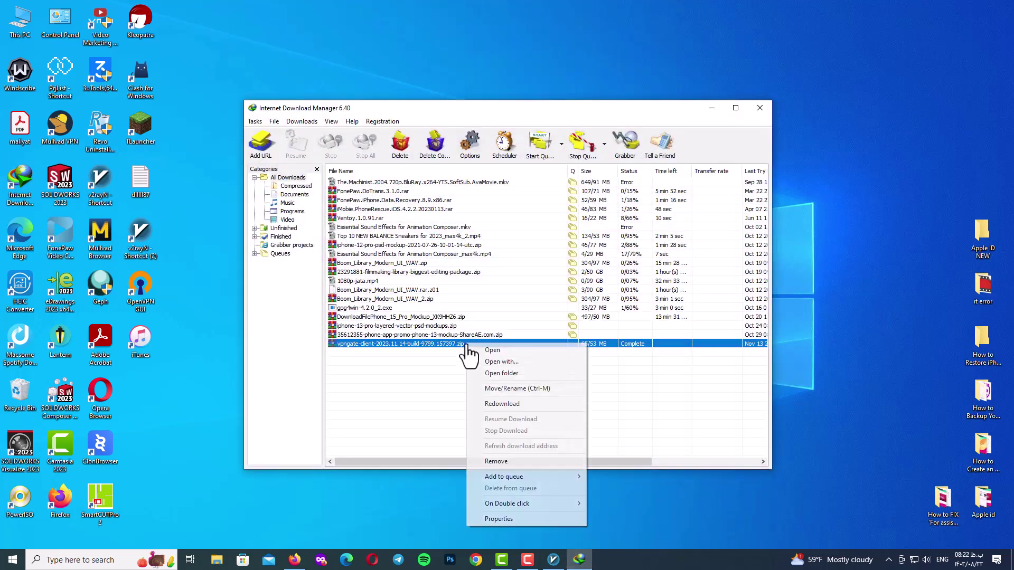
click(499, 374)
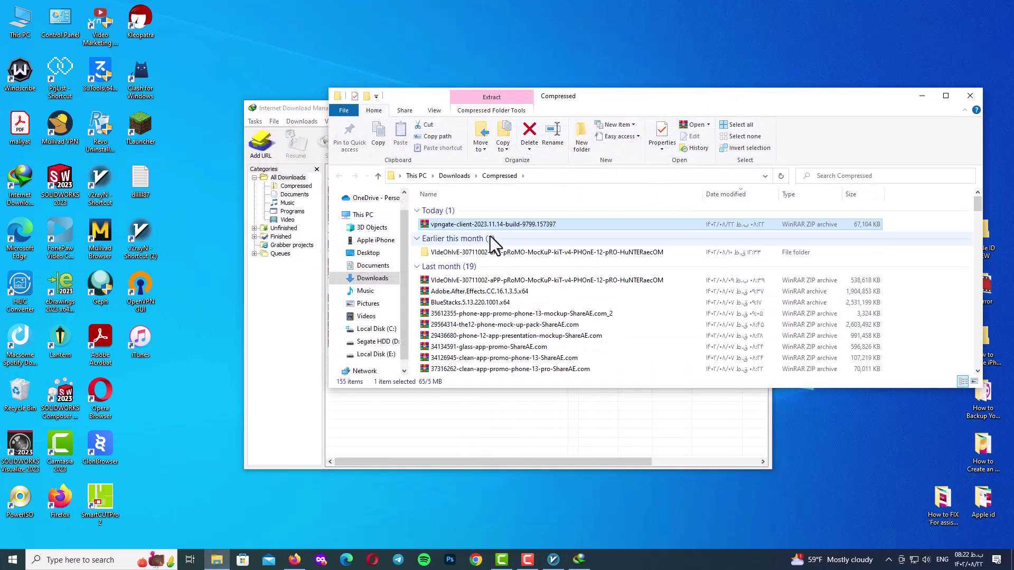
right_click(491, 222)
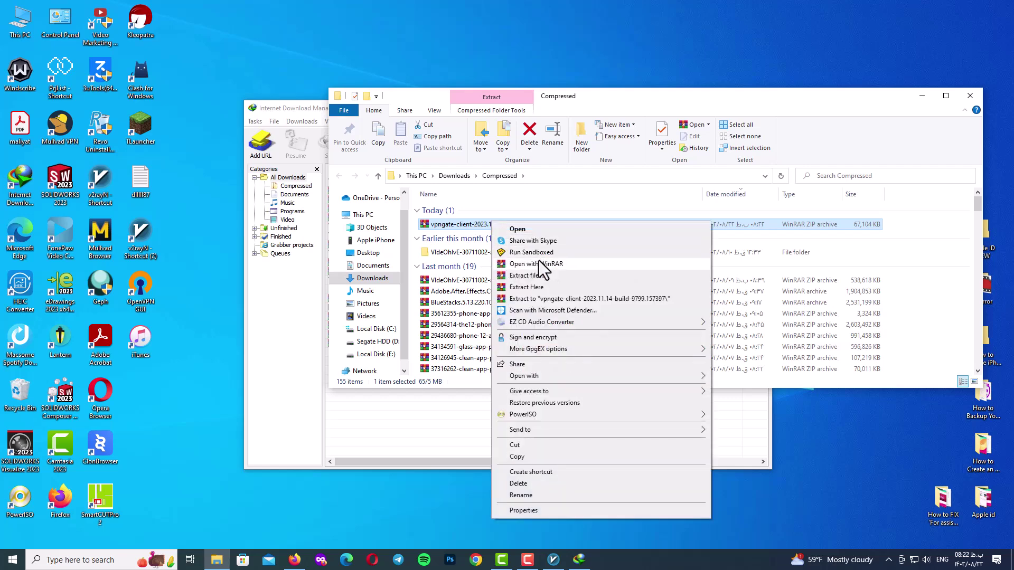
click(563, 299)
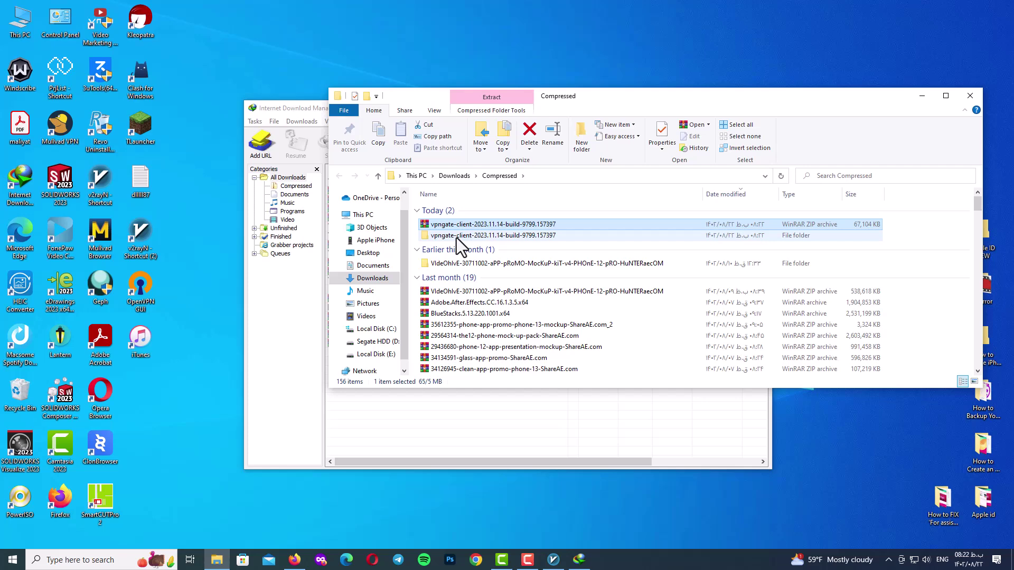
Open the extracted vpngate-client folder in Large icons view and run the installer as administrator
double_click(456, 238)
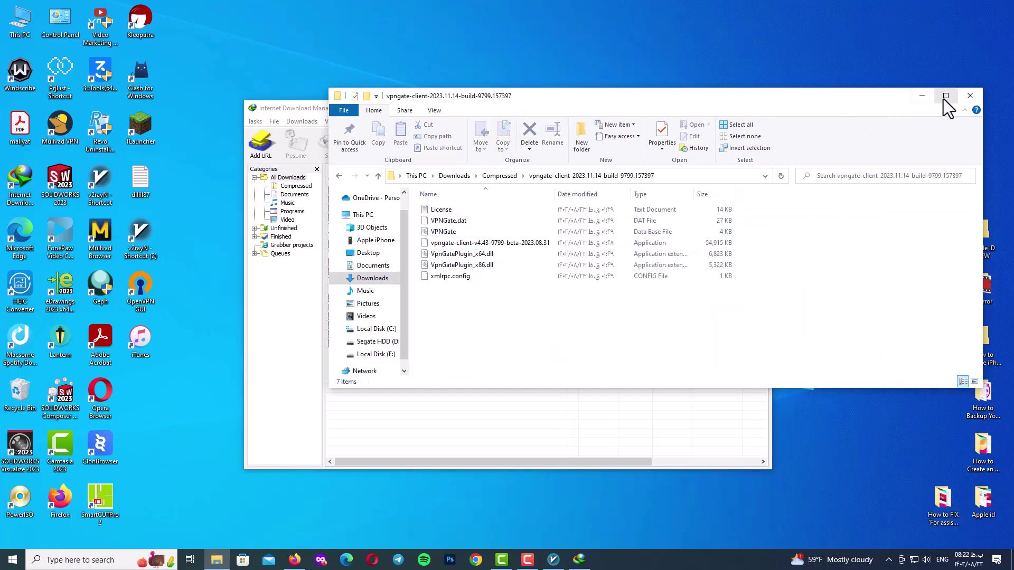
click(945, 97)
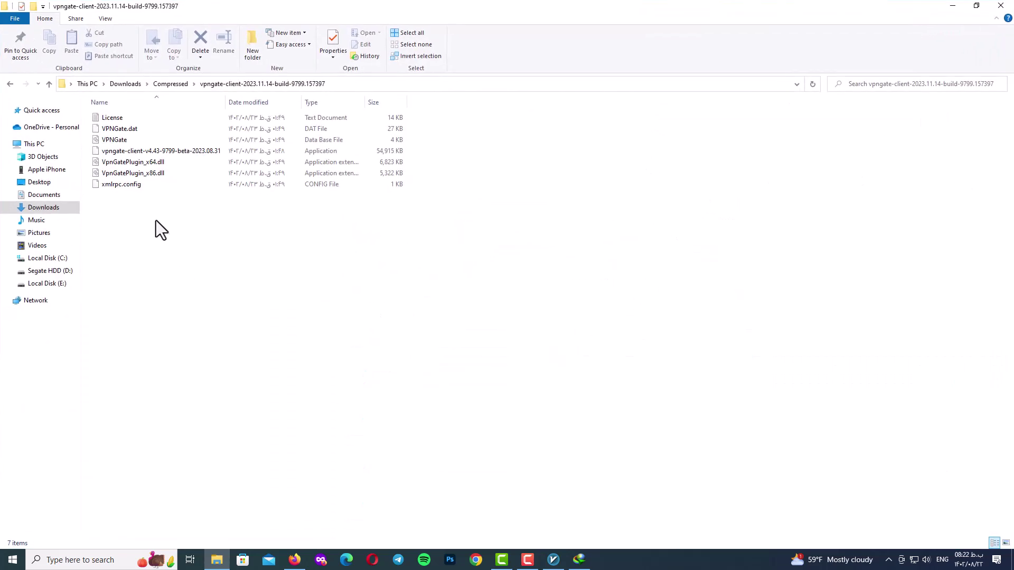
right_click(163, 202)
click(187, 244)
click(105, 19)
click(126, 35)
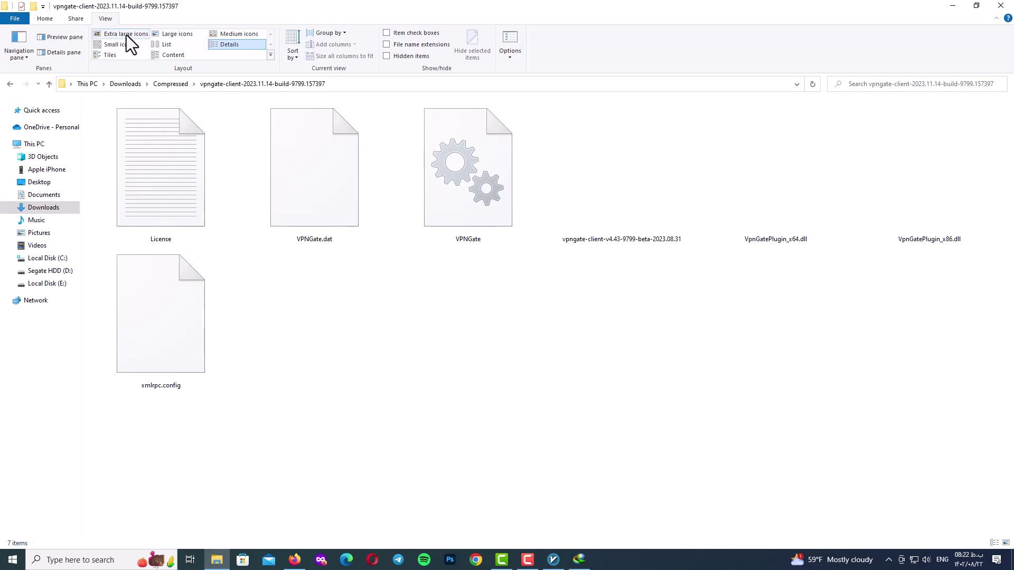
click(151, 36)
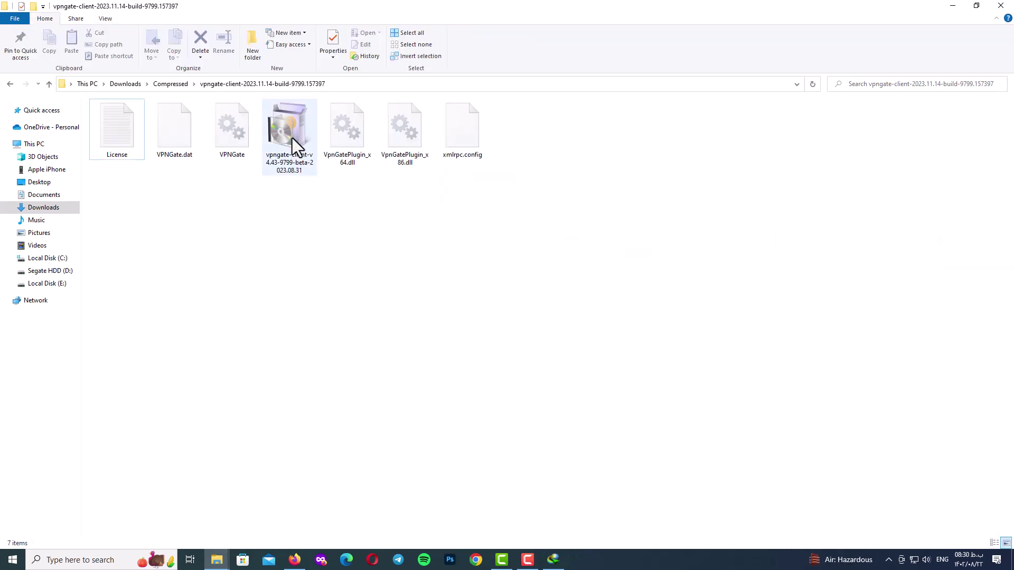
right_click(293, 138)
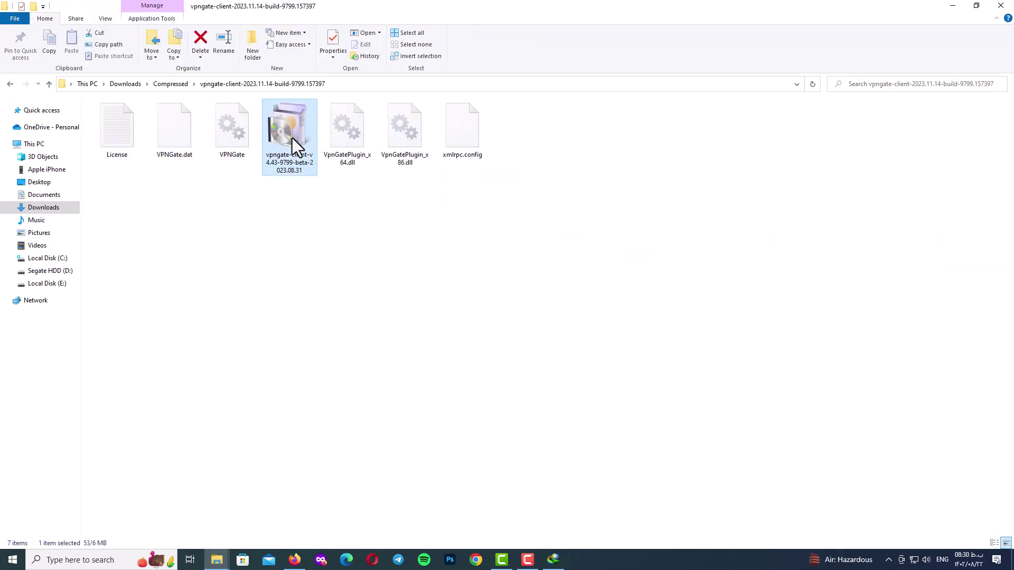
click(312, 157)
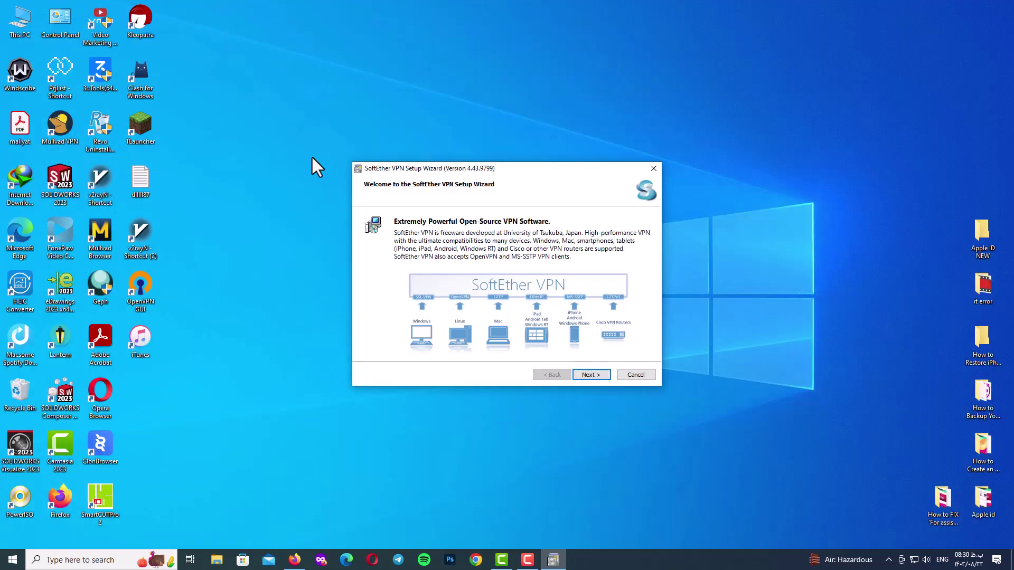
Install SoftEther VPN Client with advanced options into the default folder, then start the Client Manager
key(Return)
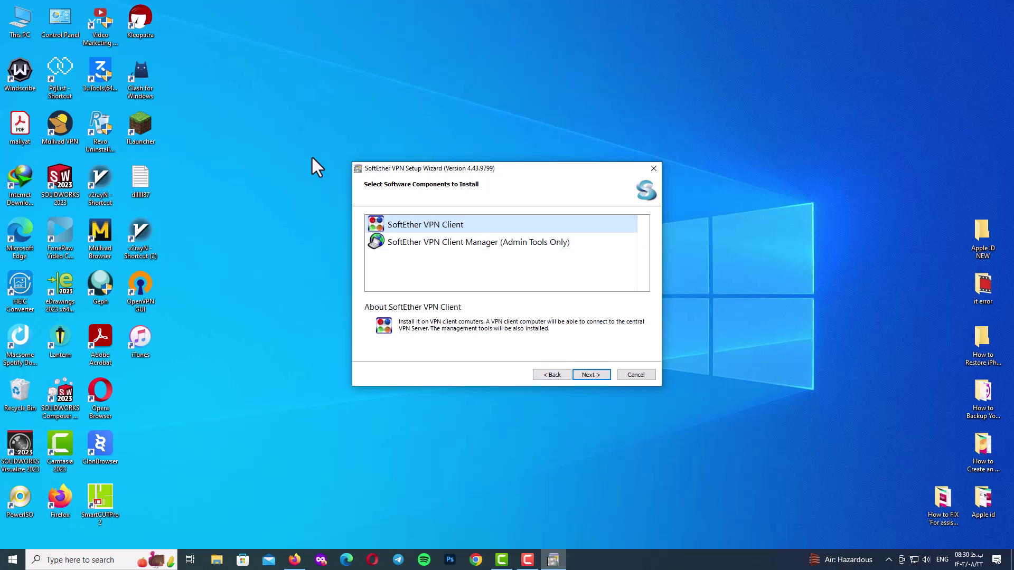
key(Return)
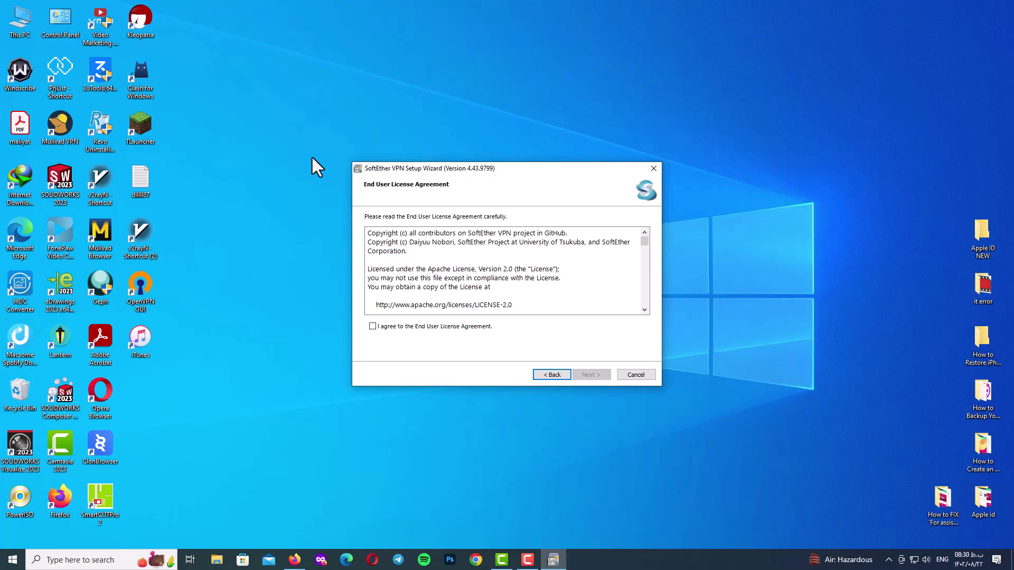
key(space)
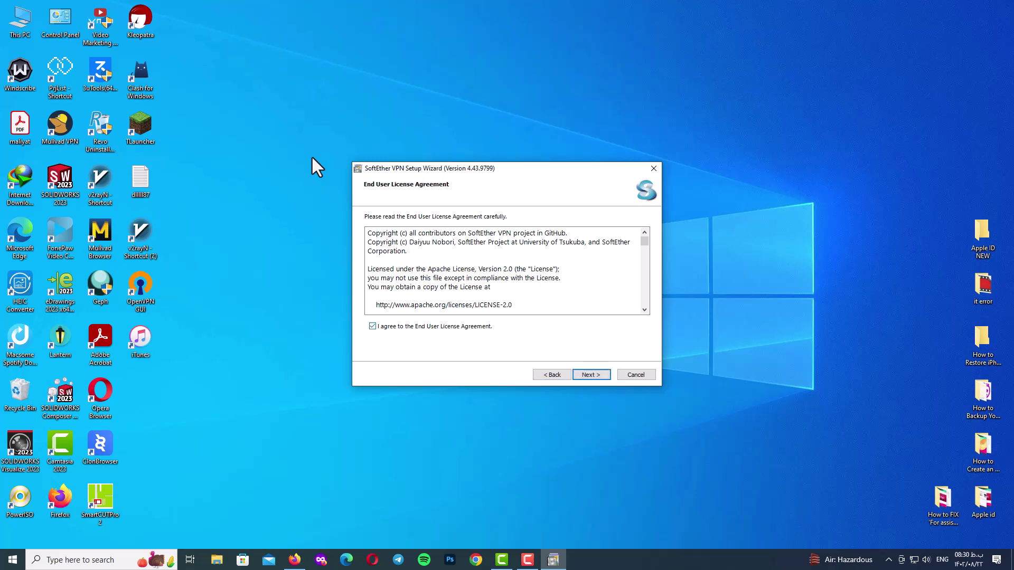
key(Return)
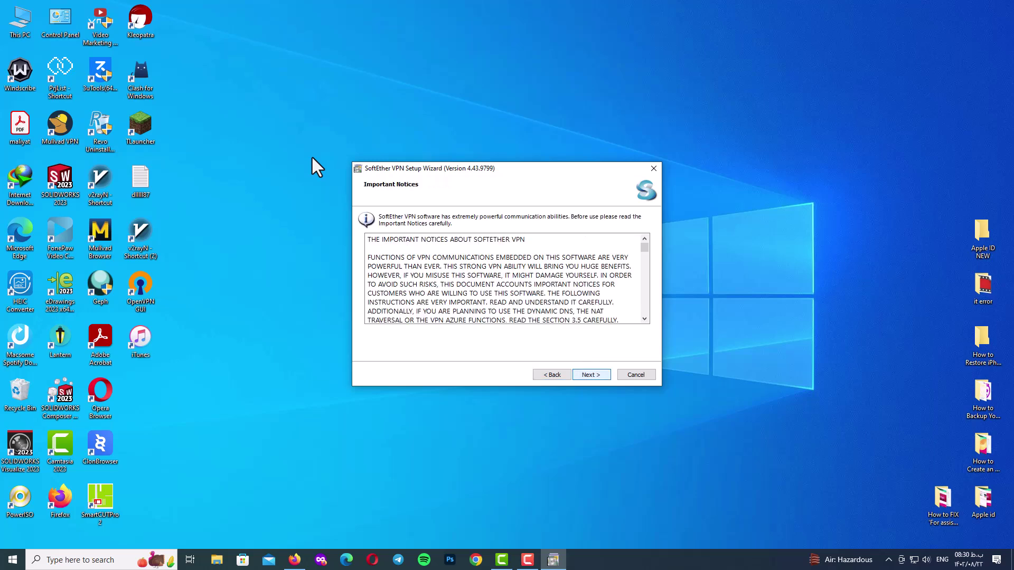
key(Return)
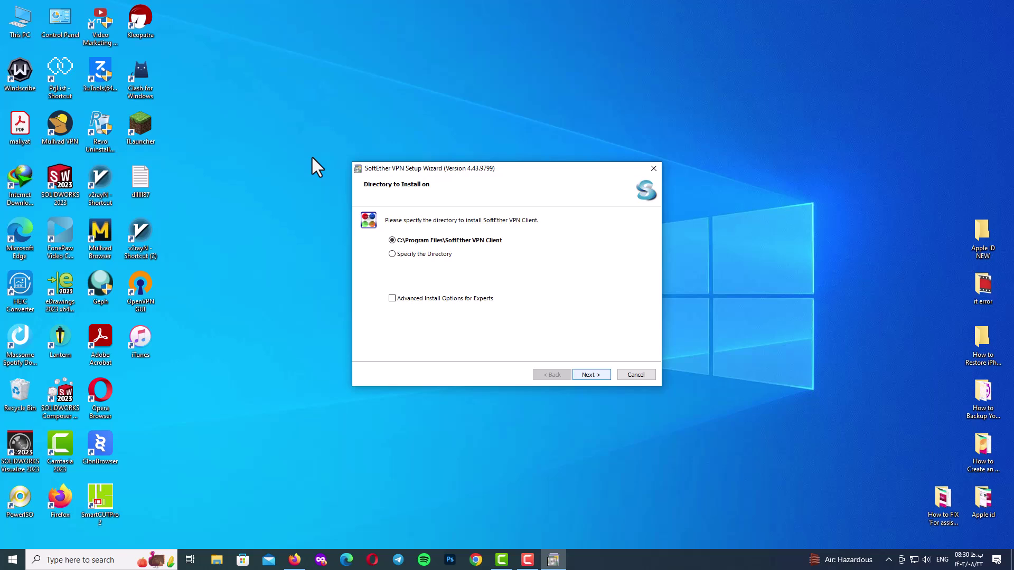
key(alt+a)
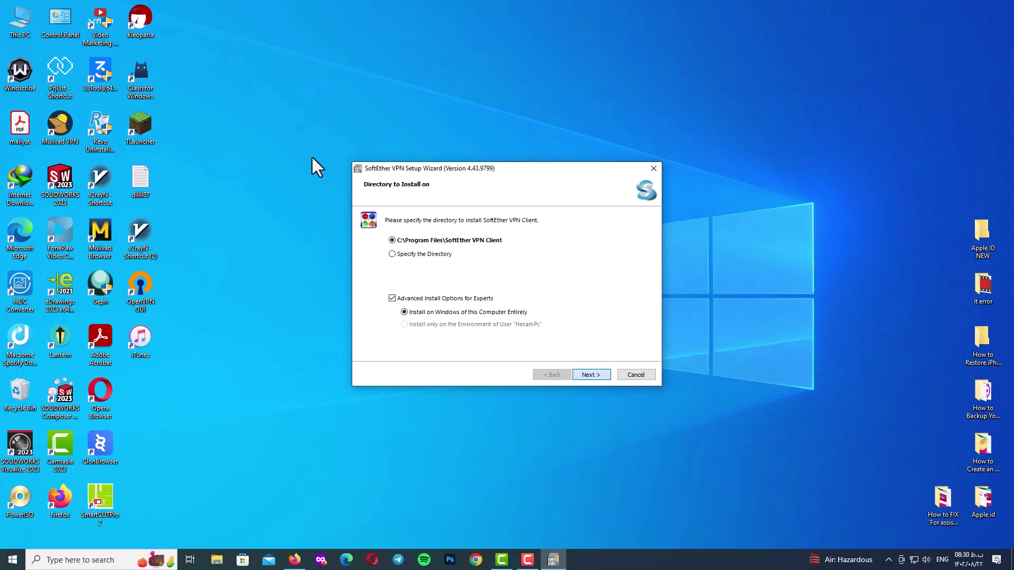
key(Return)
key(Return)
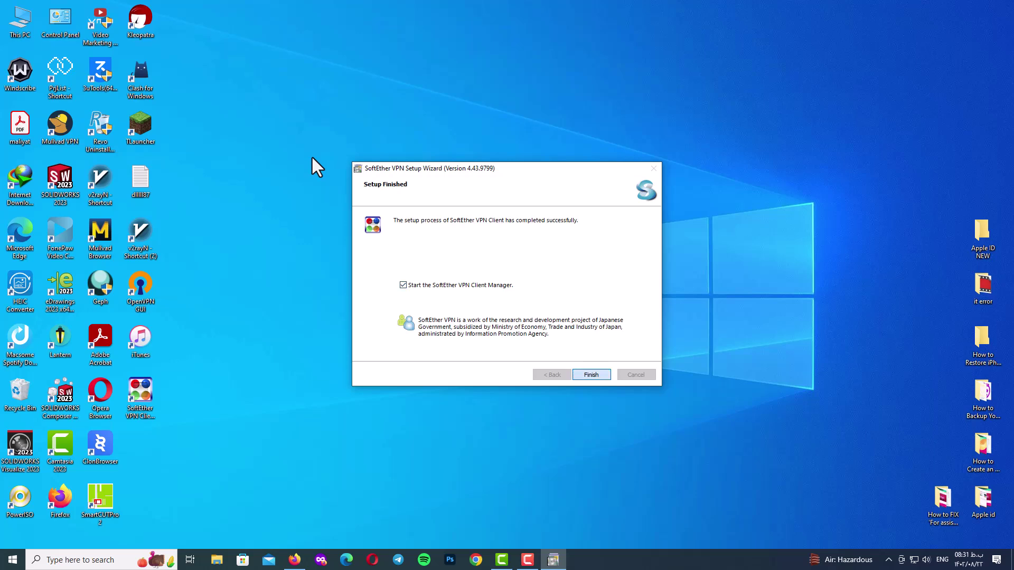
key(Return)
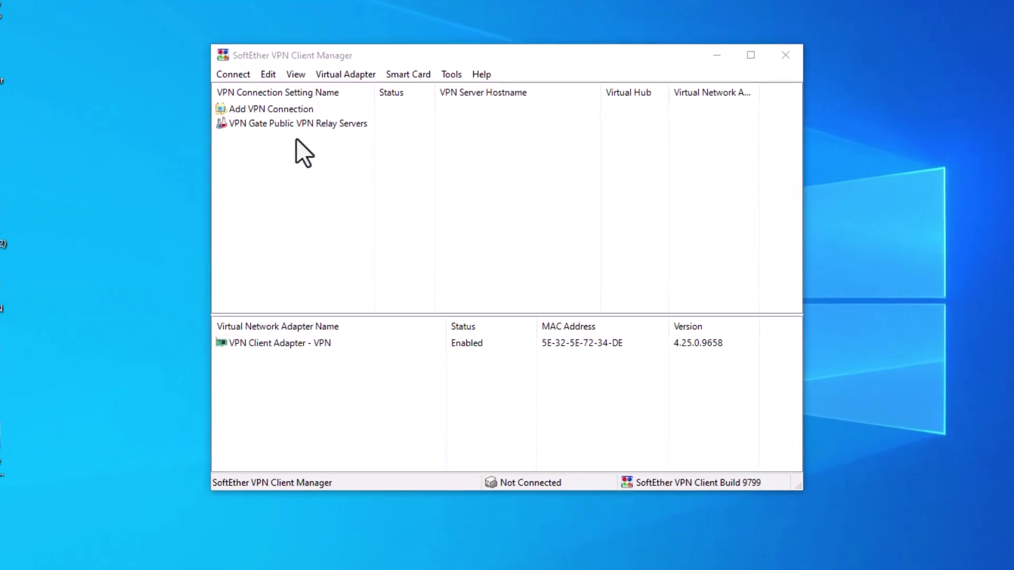
click(344, 127)
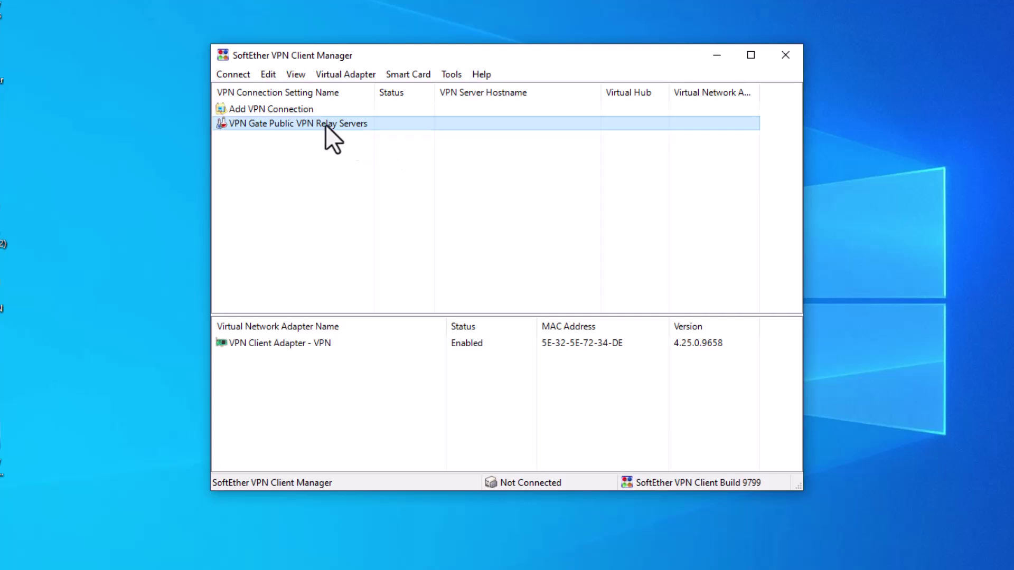
click(235, 75)
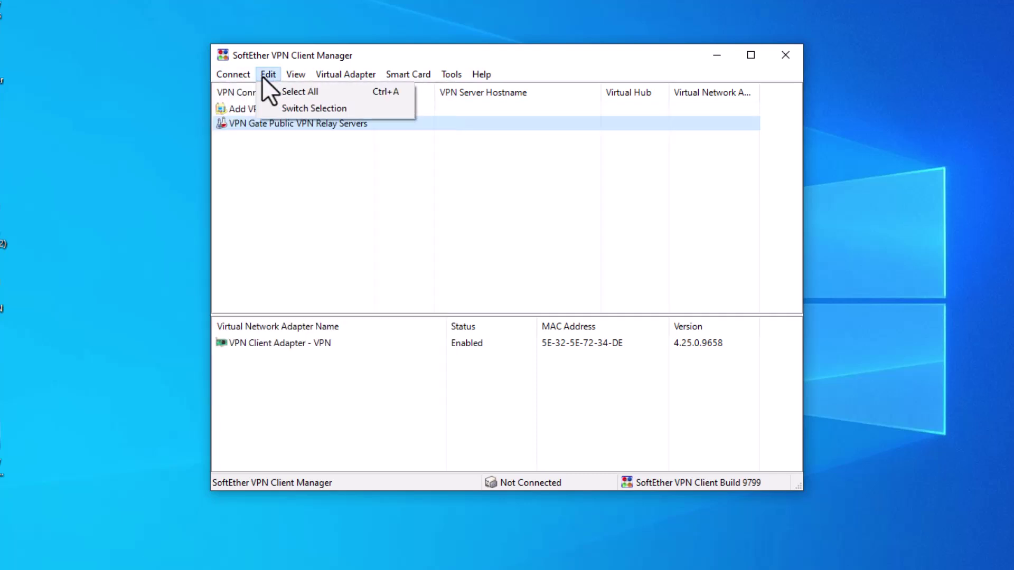
click(340, 232)
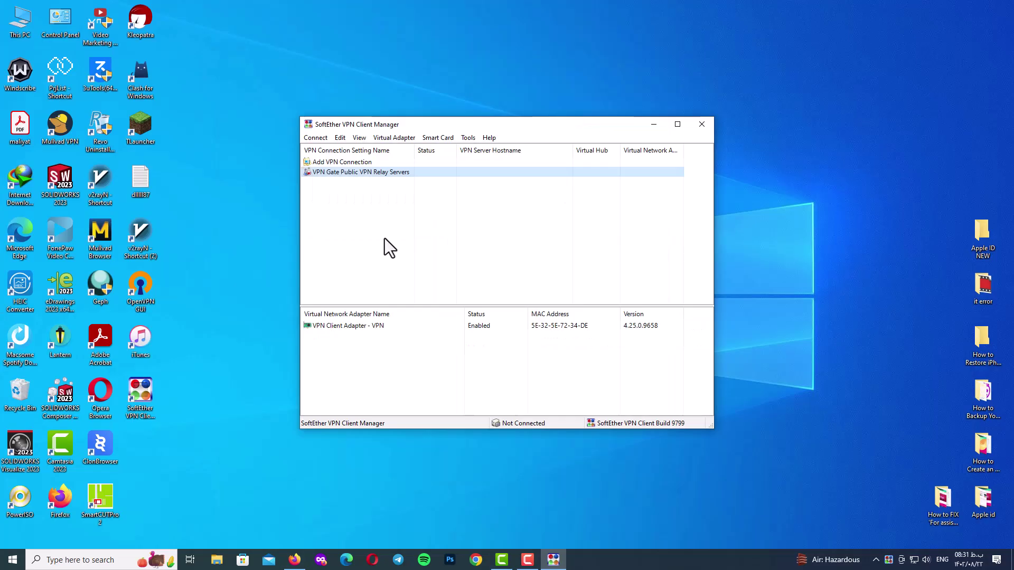
click(382, 236)
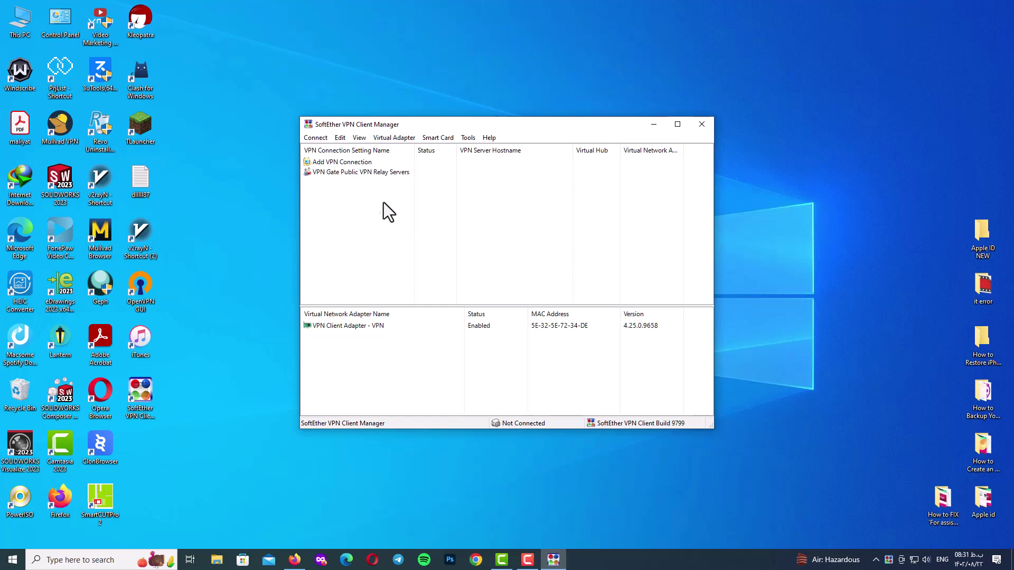
Enable the VPN Gate Relay Service as a volunteer, confirming each notice, to list public relay servers
double_click(382, 172)
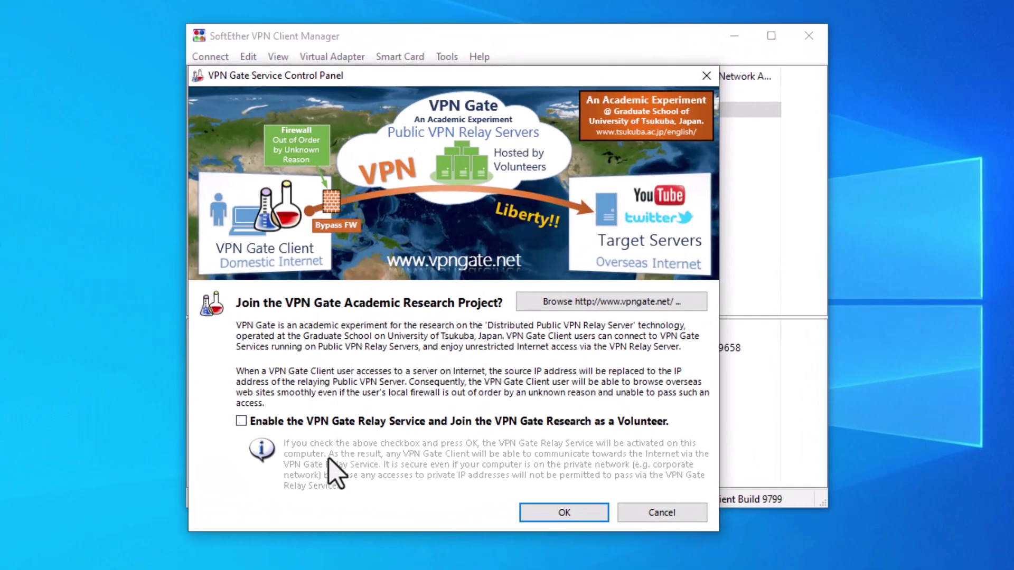
click(241, 424)
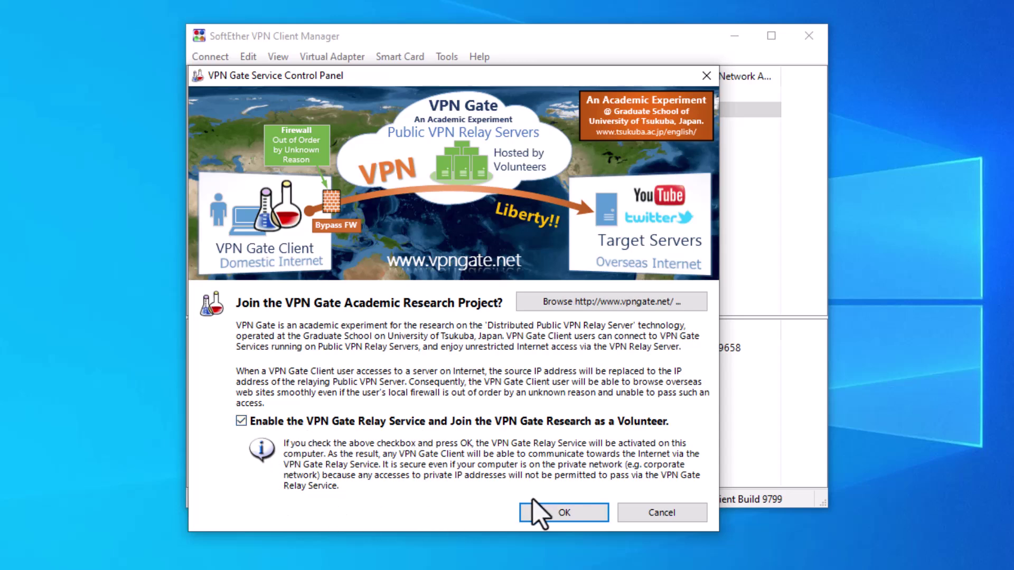
click(562, 514)
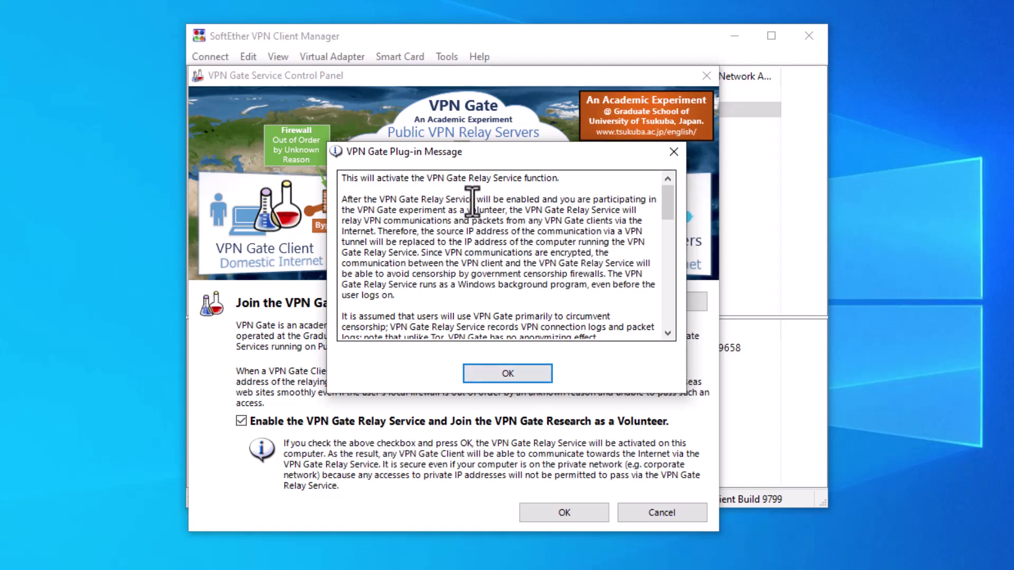
click(529, 376)
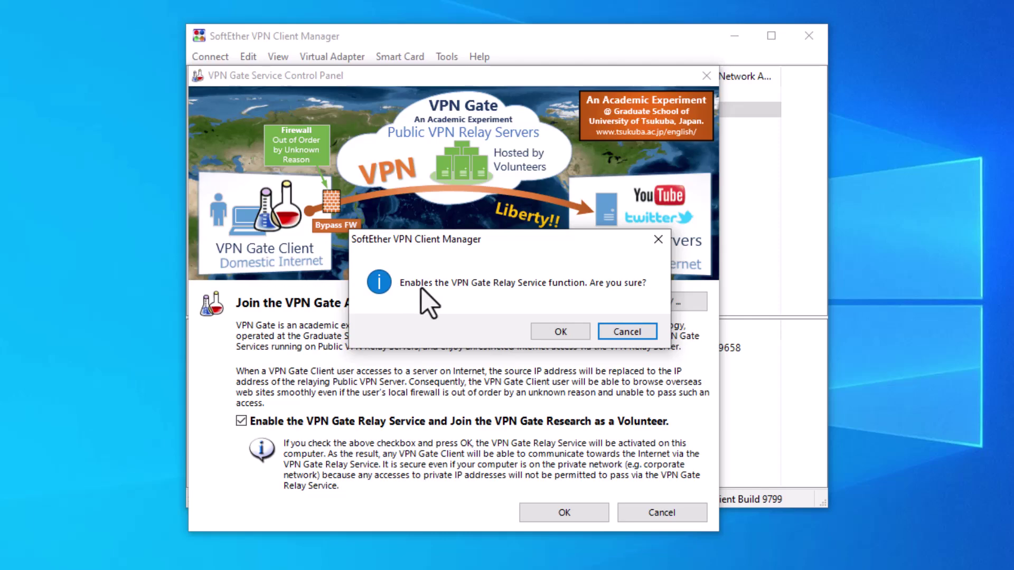
click(560, 332)
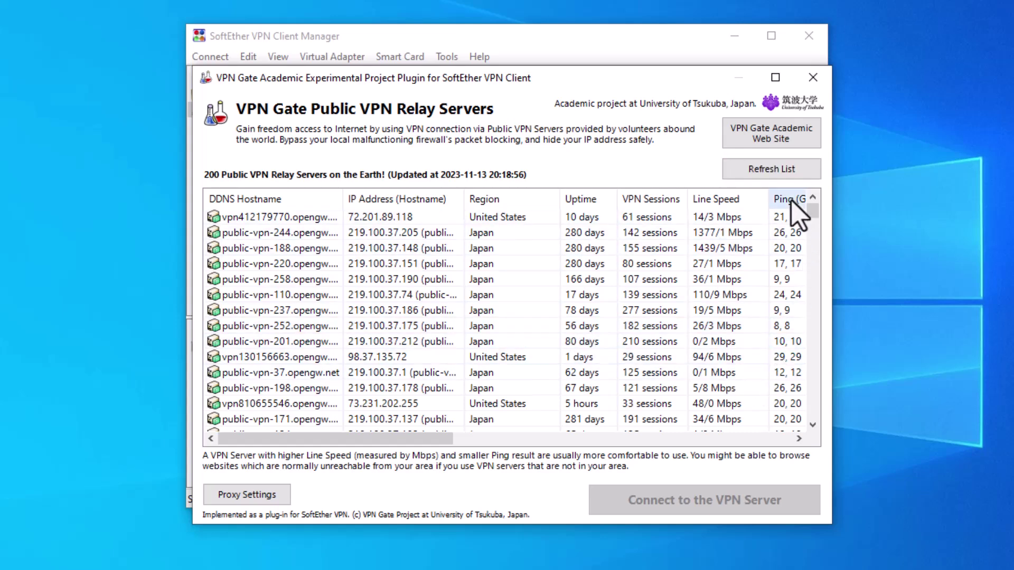
Refresh the VPN Gate plugin's server list until all 200 relay servers reload
click(764, 174)
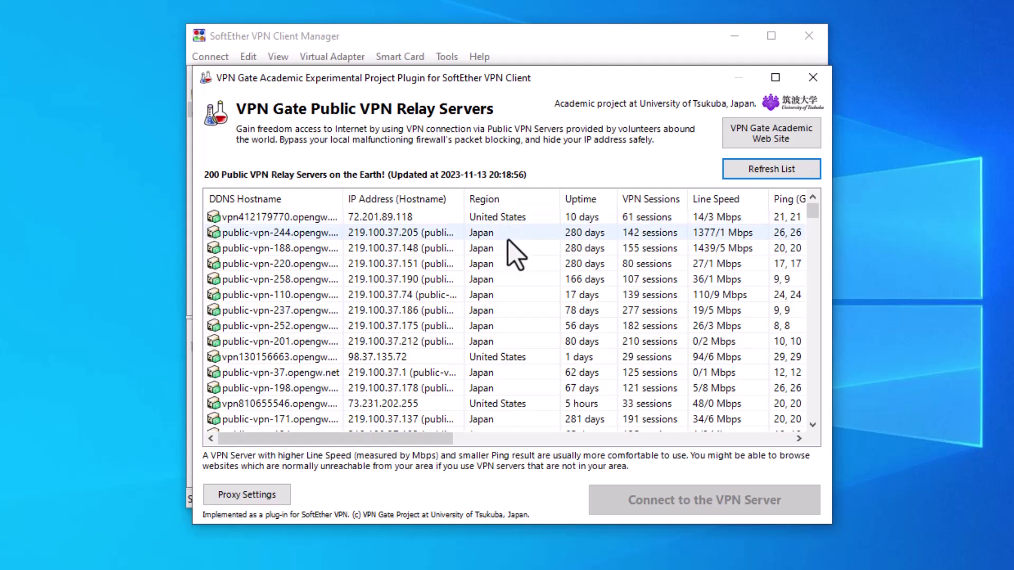
mouse_move(812, 213)
mouse_down()
mouse_move(817, 407)
mouse_move(826, 288)
mouse_move(817, 210)
mouse_up()
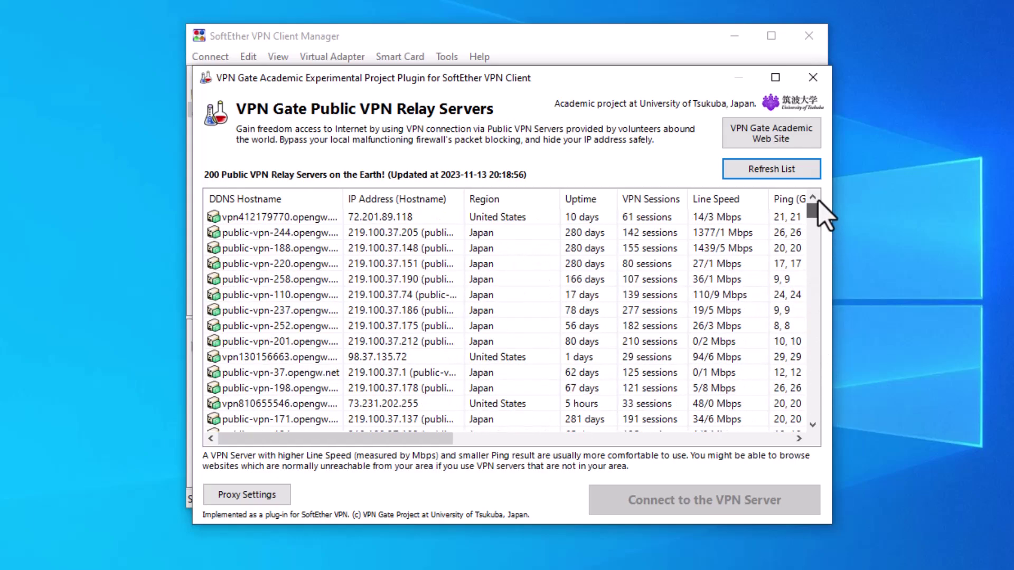
Sort by Region, browse the list, then sort Uptime ascending so 0-min servers lead
click(489, 202)
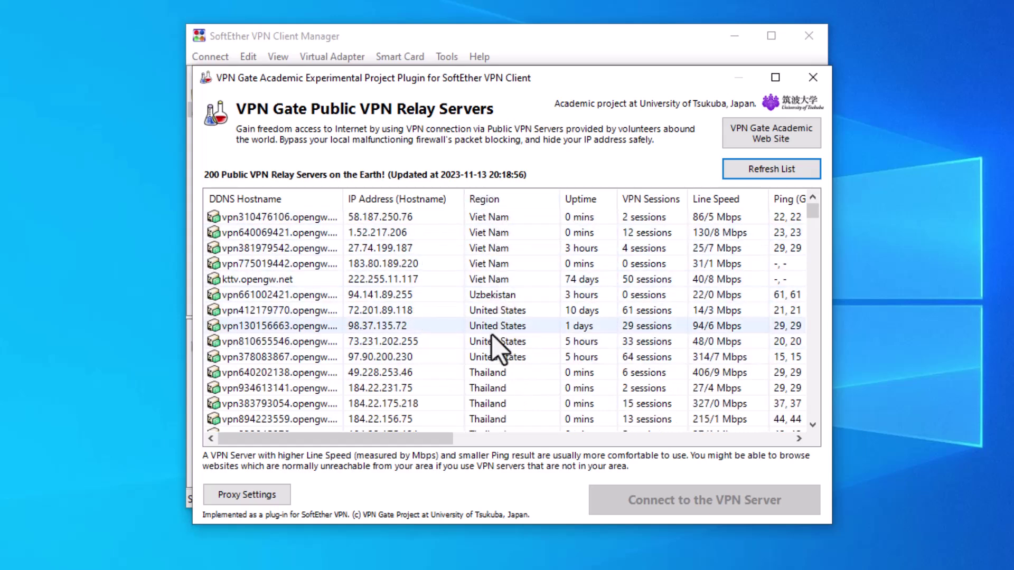
drag(813, 213, 814, 225)
scroll(659, 287, down, 1)
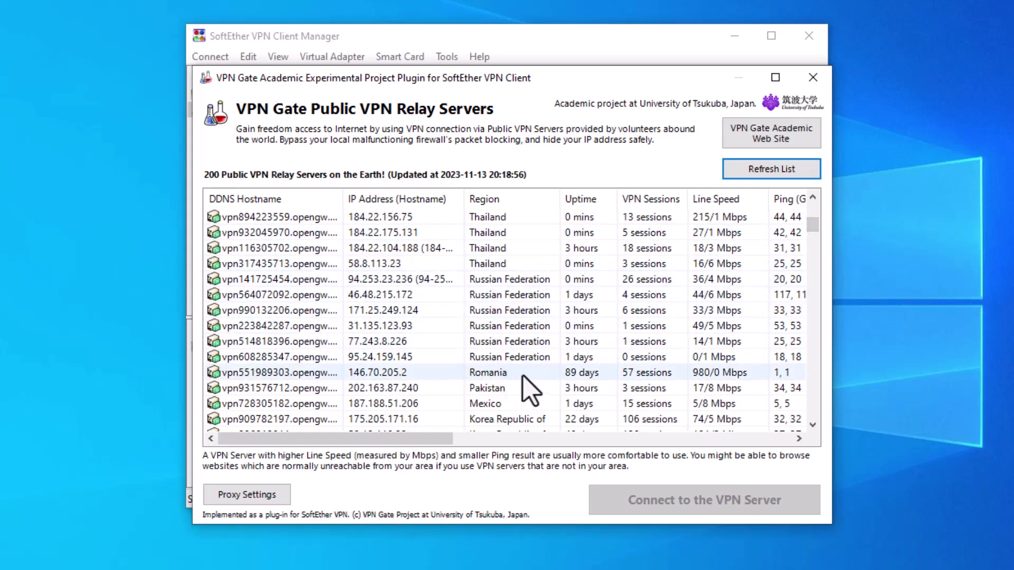
click(813, 258)
drag(816, 259, 814, 203)
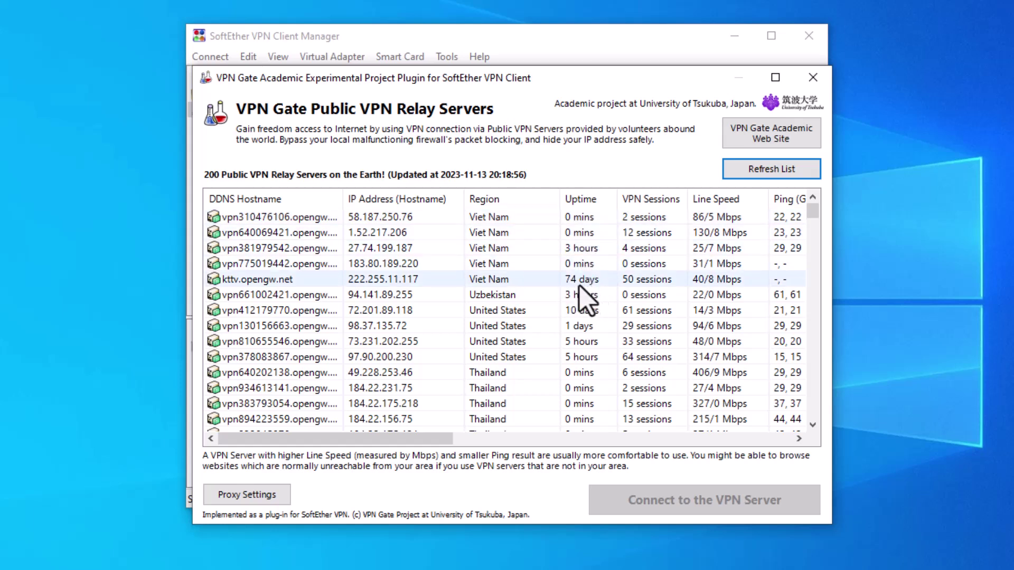
click(578, 200)
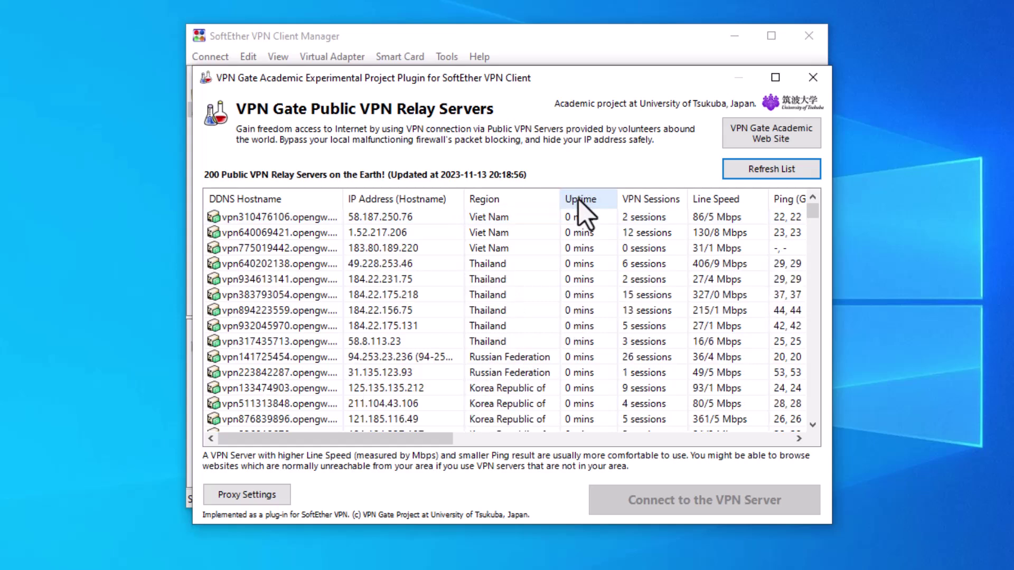
click(578, 201)
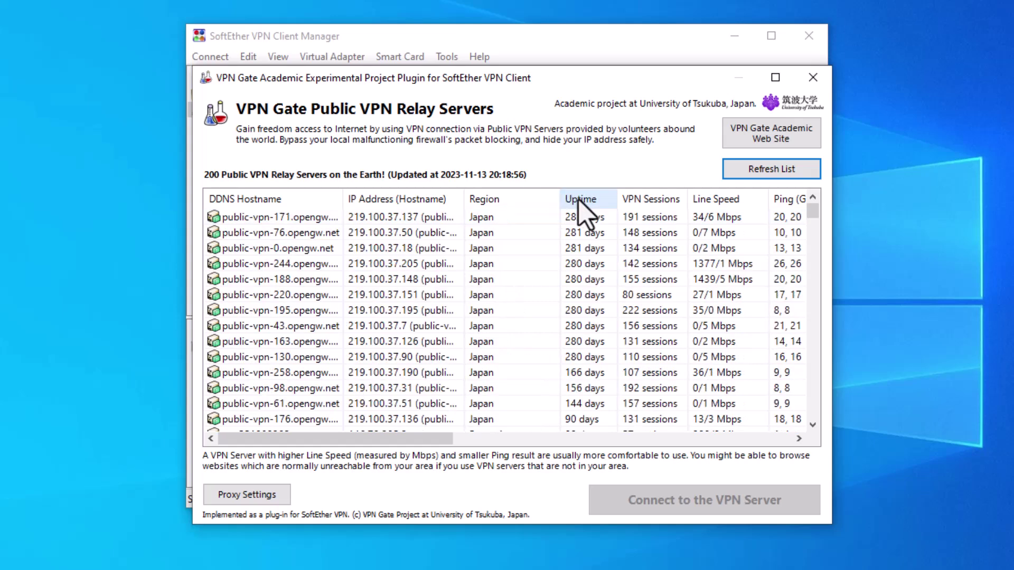
click(578, 201)
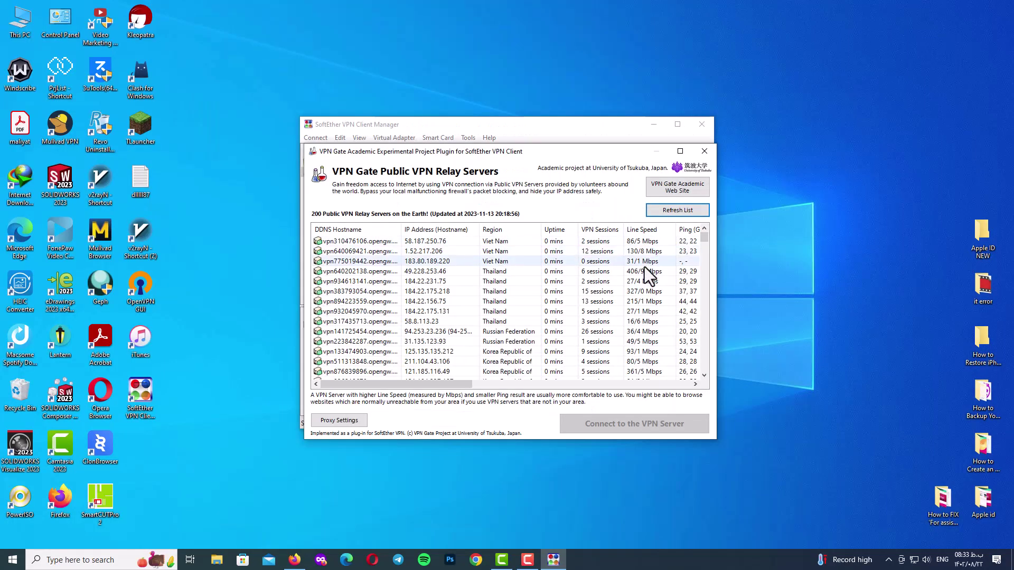
drag(461, 387, 546, 388)
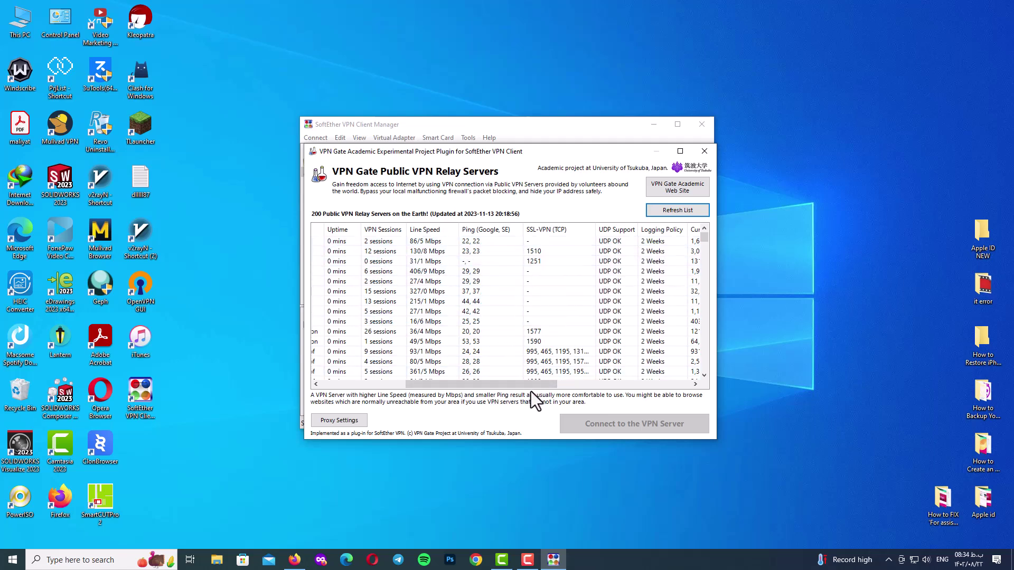
drag(536, 387, 569, 385)
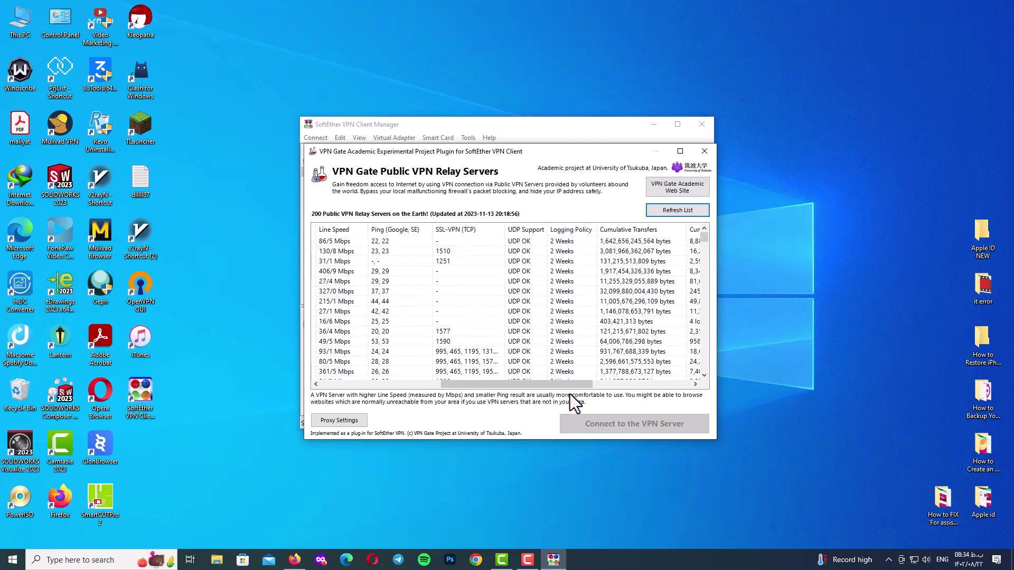
drag(554, 386, 654, 384)
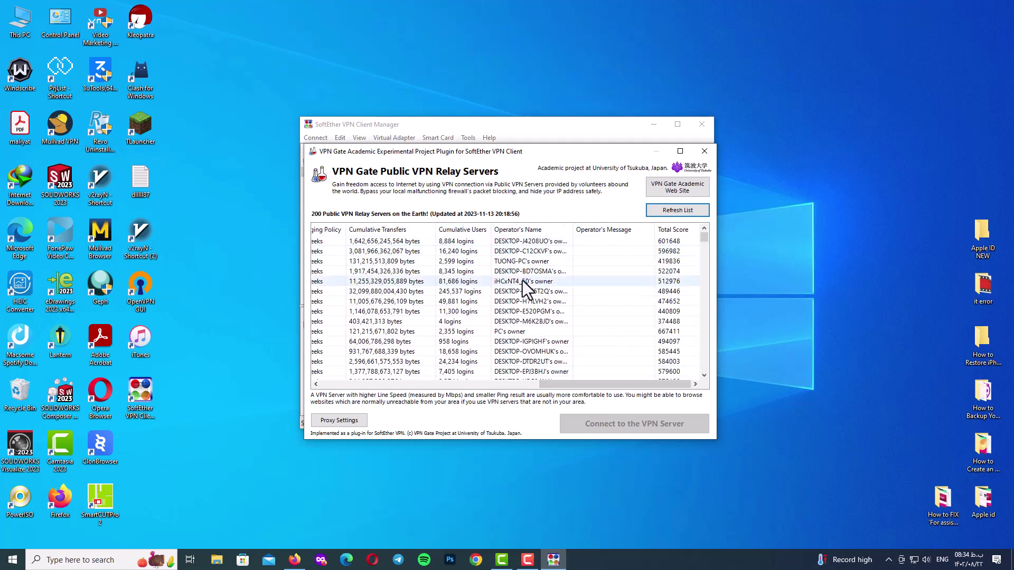
drag(637, 385, 354, 398)
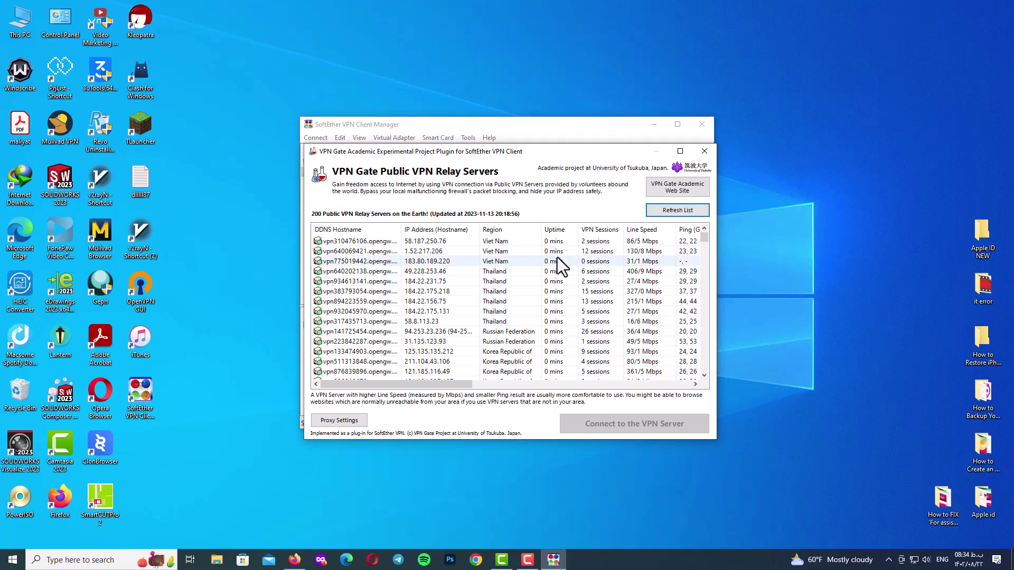
Choose relay server vpn640069421 (1.52.217.206) and start connecting with the TCP protocol
double_click(604, 252)
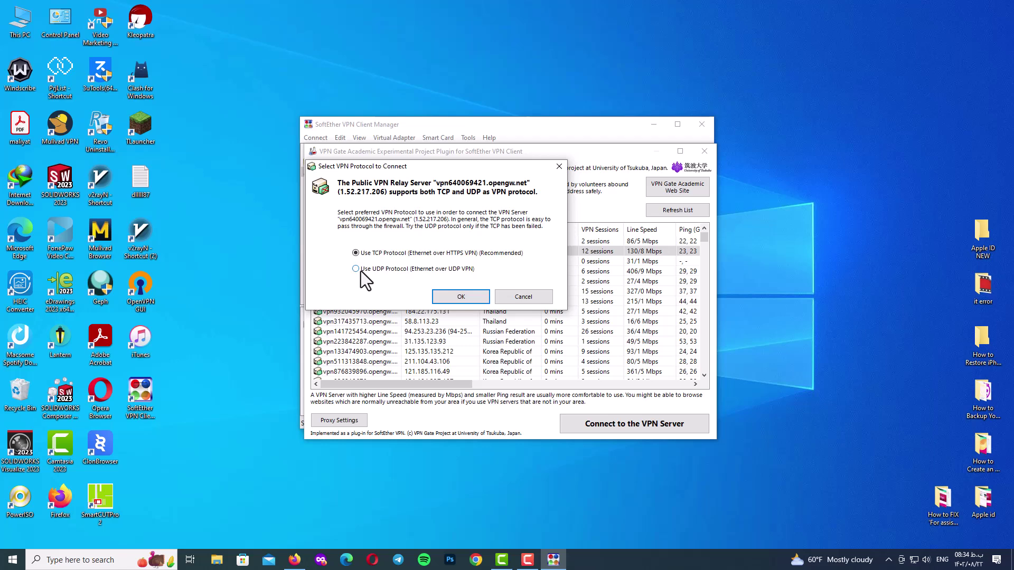
click(452, 294)
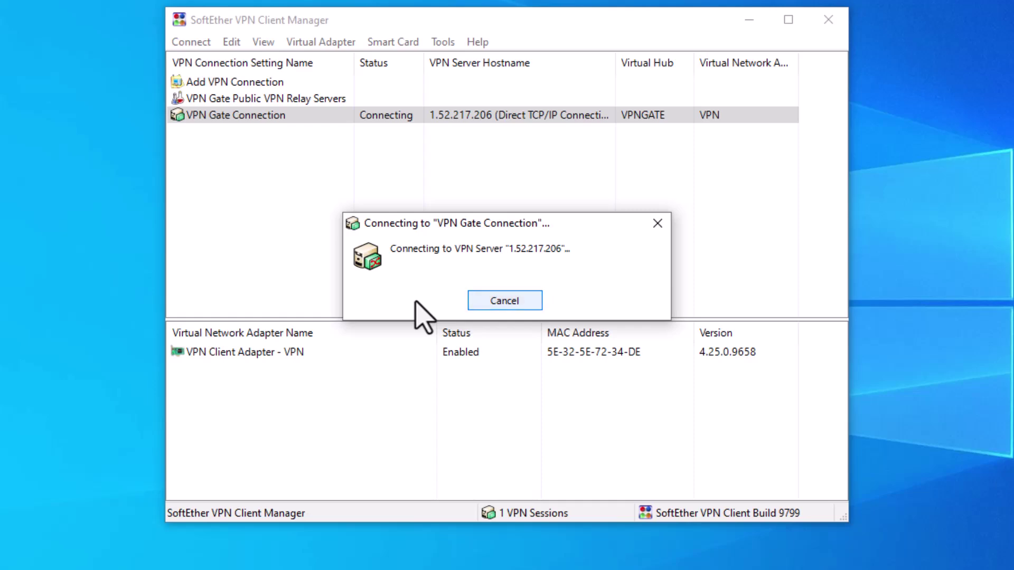
Cancel the 1.52.217.206 attempt and connect to Japan server 219.110.197.164, getting IP 10.211.1.4
click(503, 300)
double_click(320, 99)
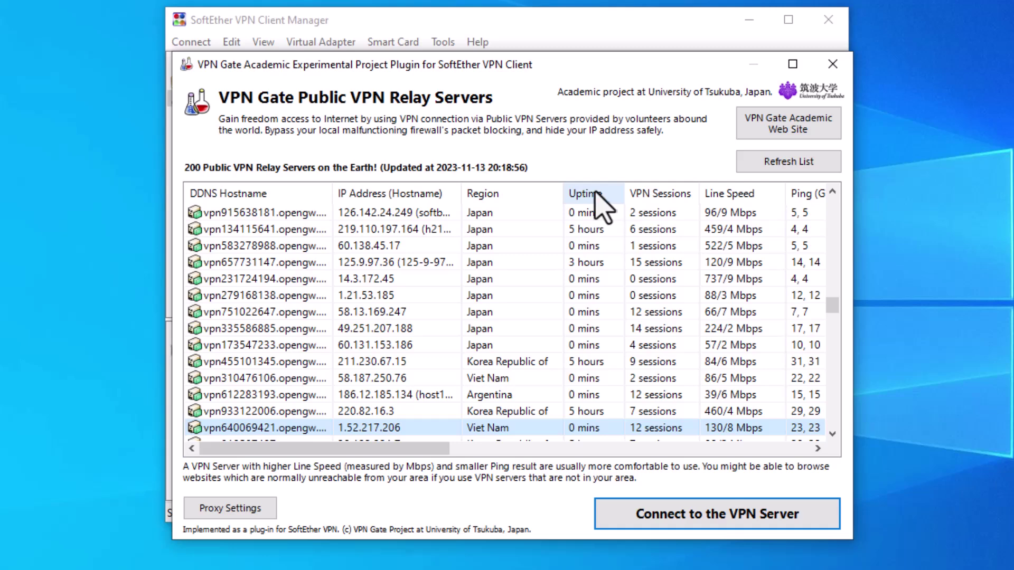
double_click(646, 234)
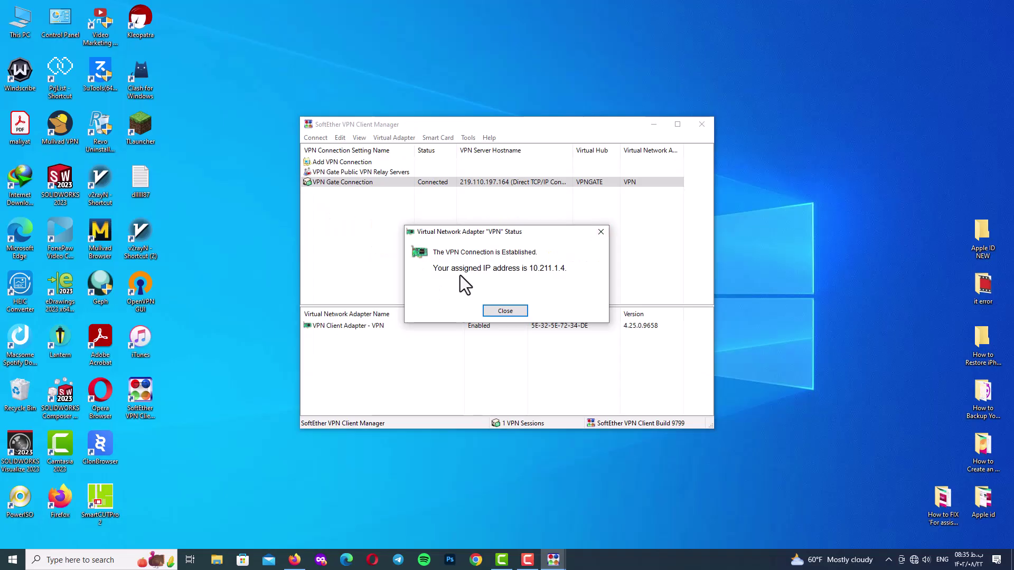
key(Return)
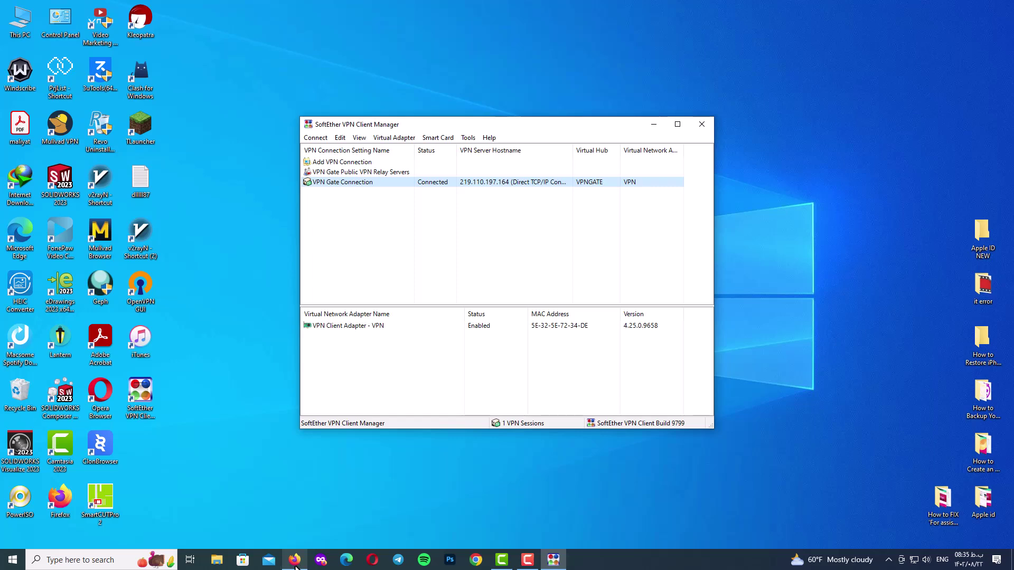
Open facebook.com in a new Firefox tab
click(294, 561)
click(271, 26)
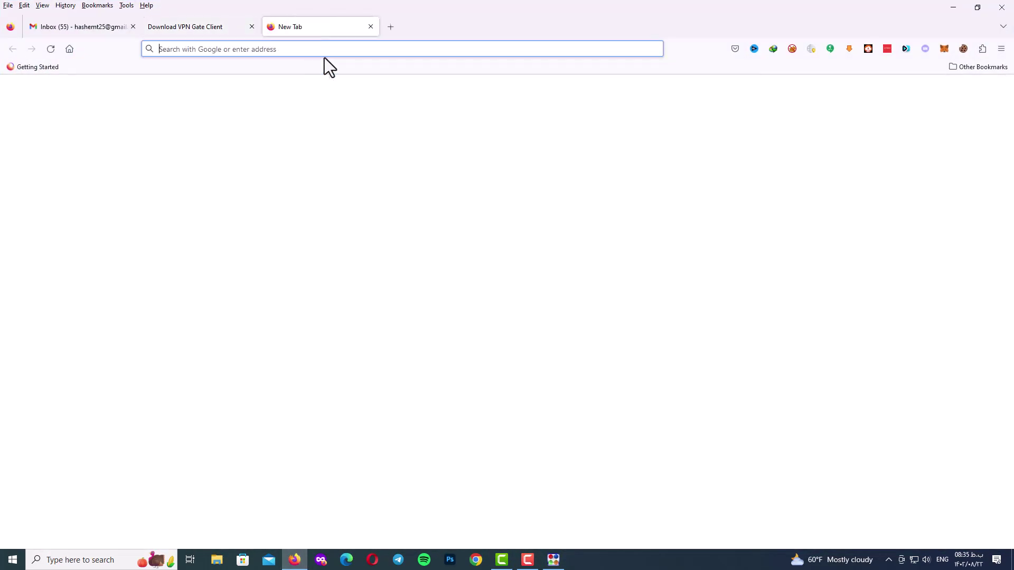
text(fac)
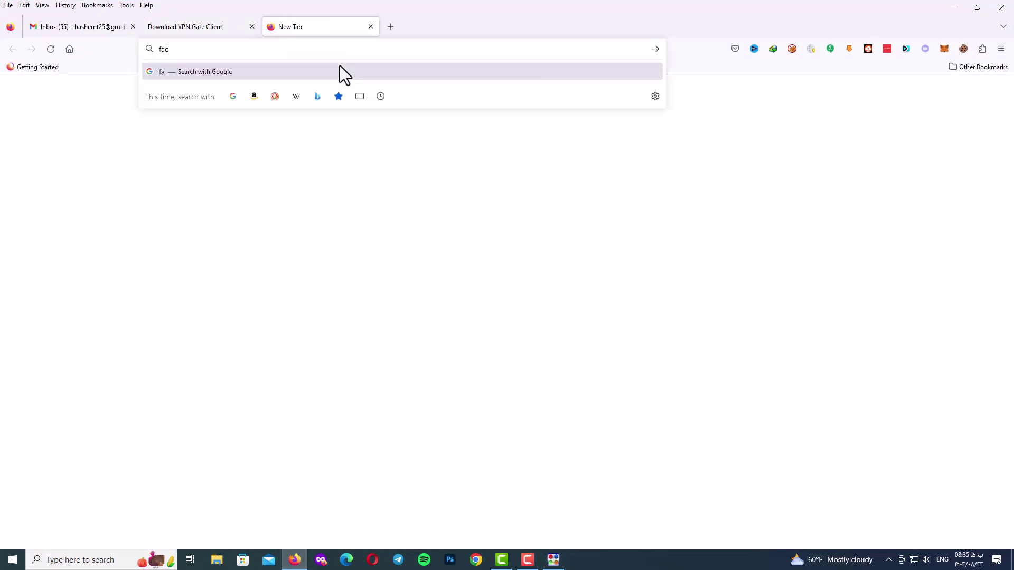
text(ebook.com)
key(Return)
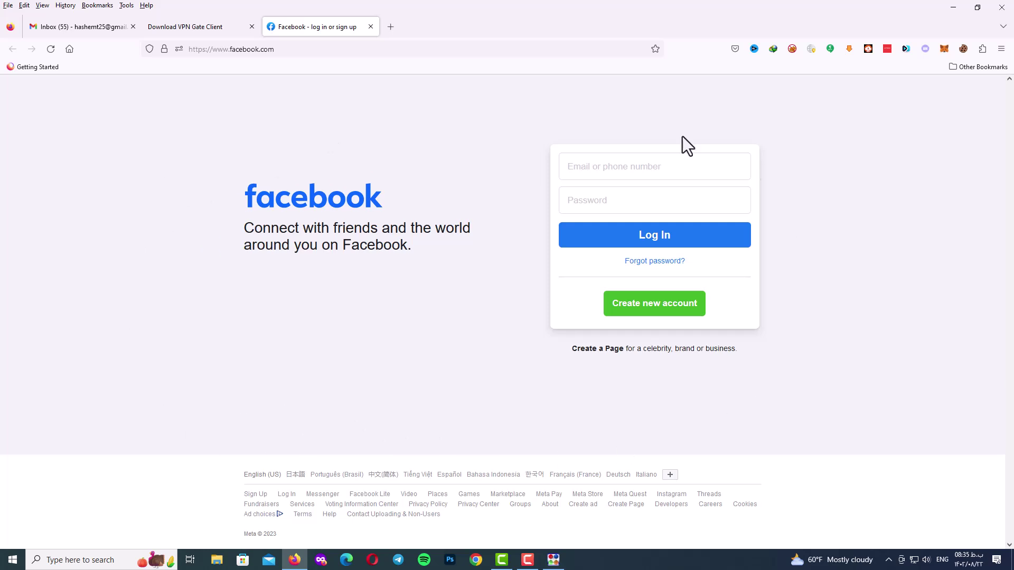
Open YouTube in another new tab, then minimize Firefox
key(ctrl+t)
text(youtube.c)
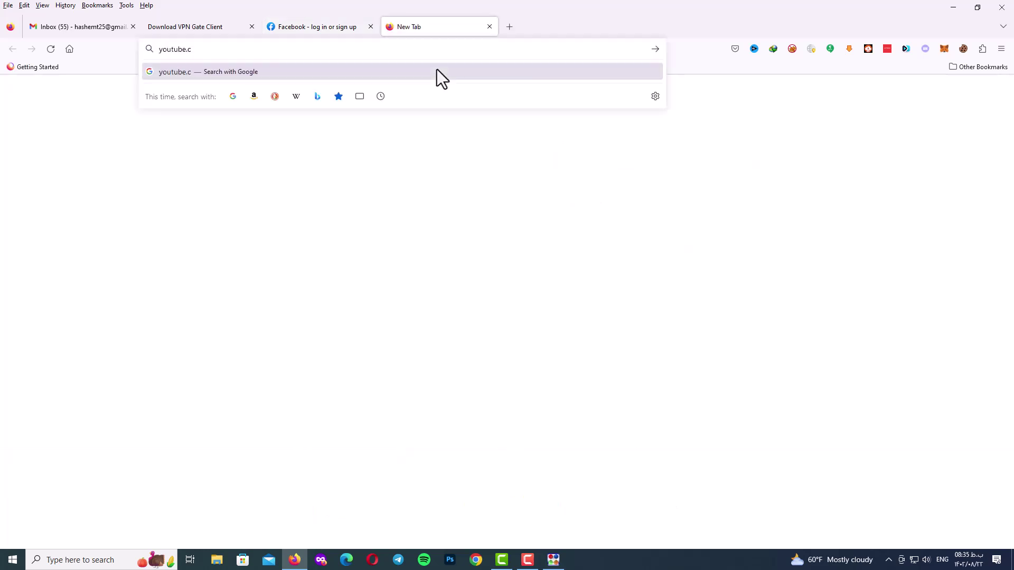
key(Return)
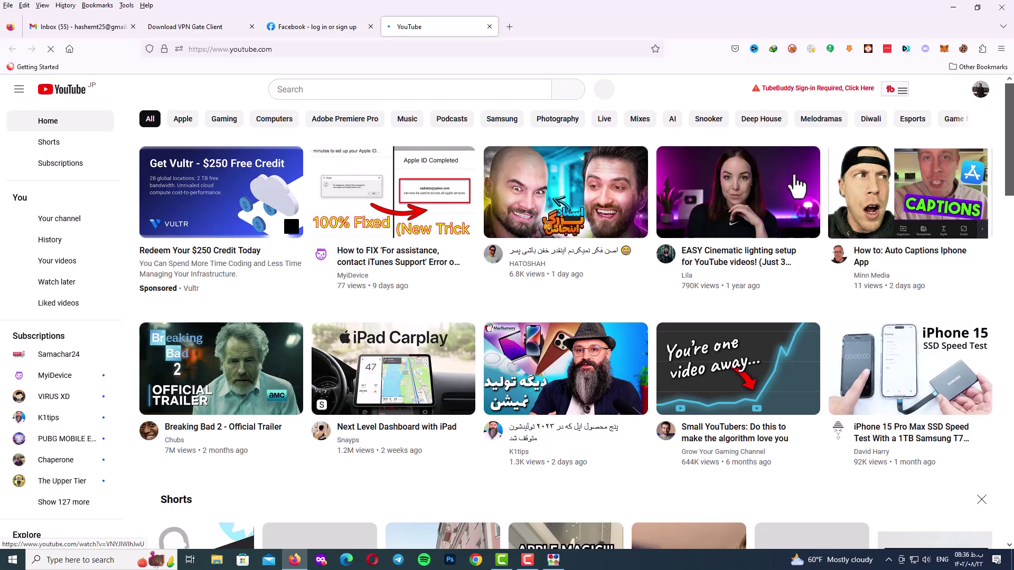
scroll(998, 307, down, 10)
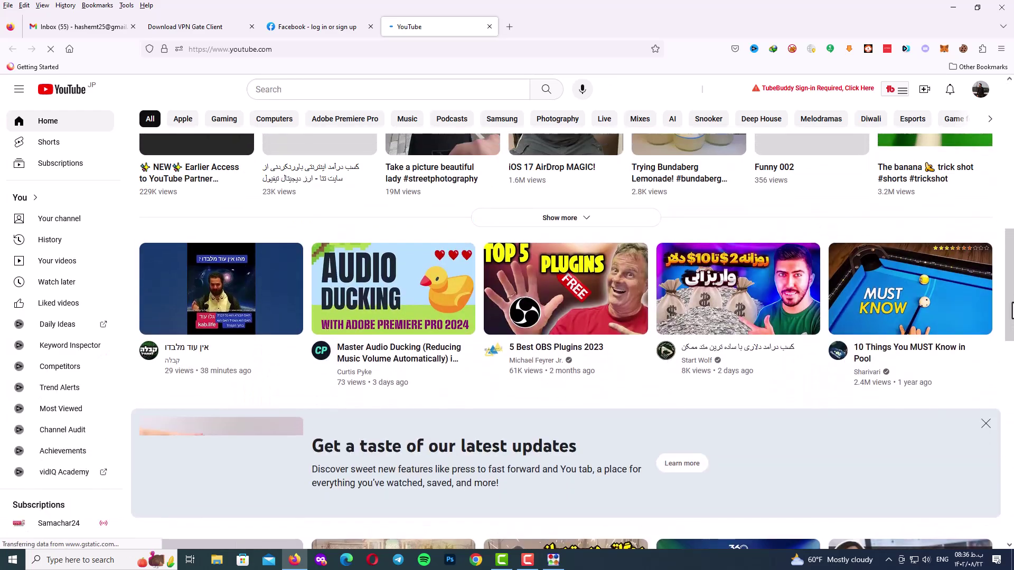
click(953, 7)
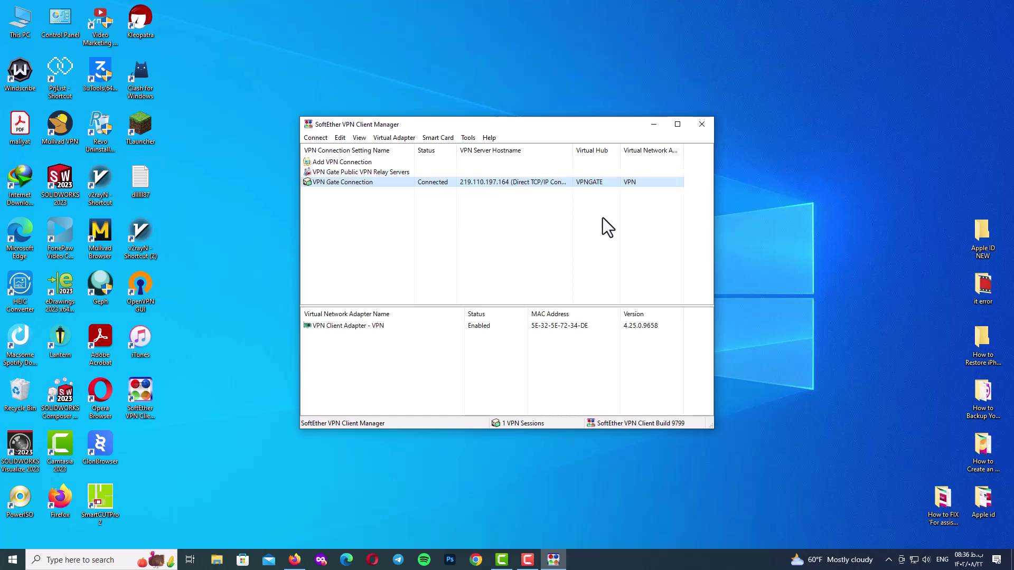
Disconnect all sessions on the VPN Gate Connection and confirm, leaving the client Not Connected
right_click(421, 183)
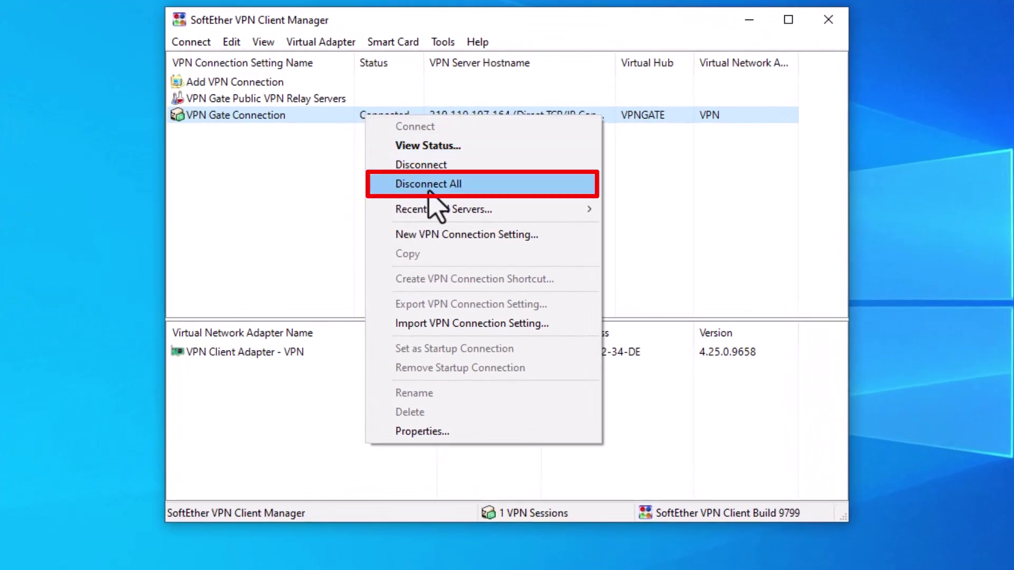
click(448, 185)
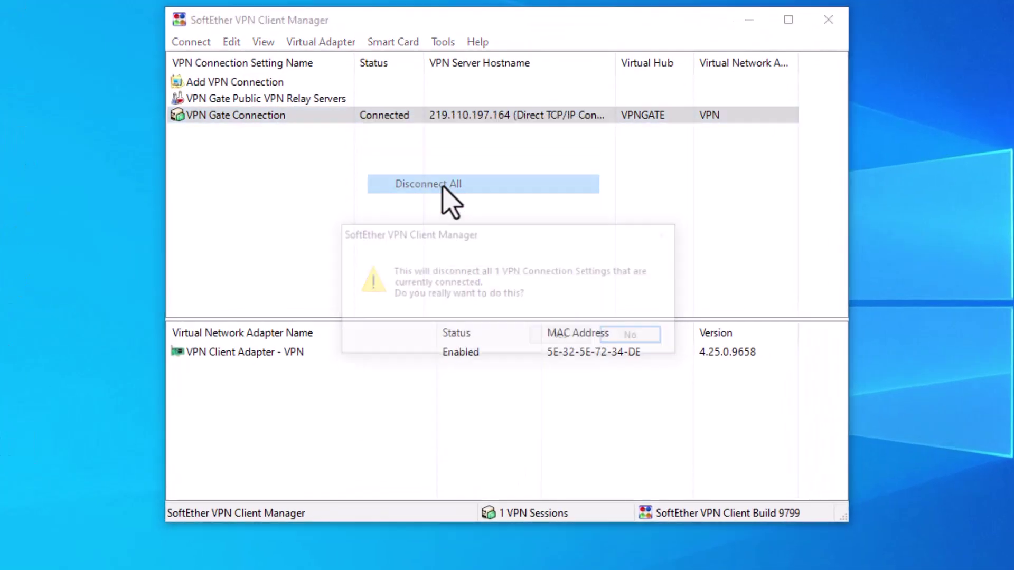
click(547, 340)
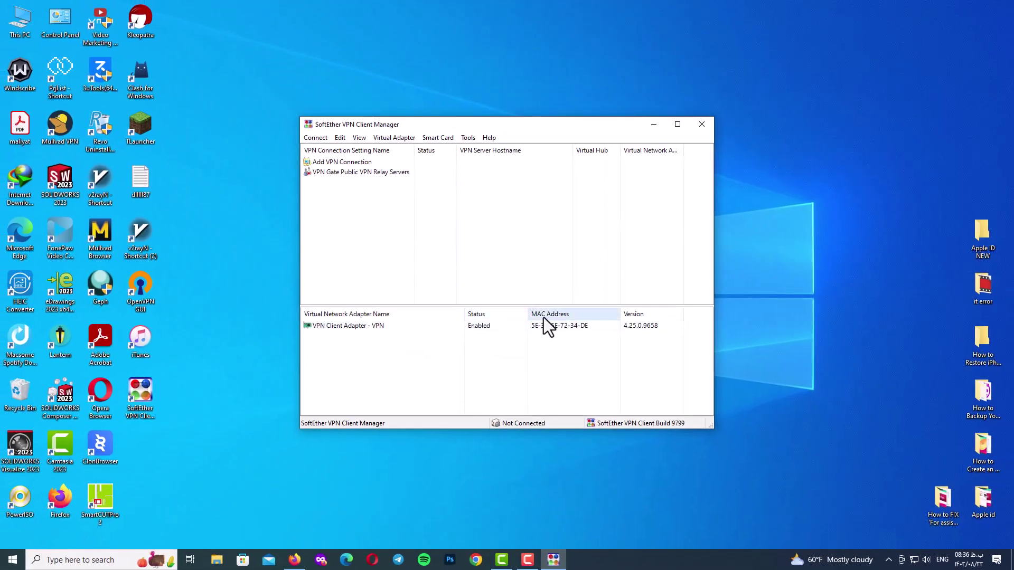
click(889, 559)
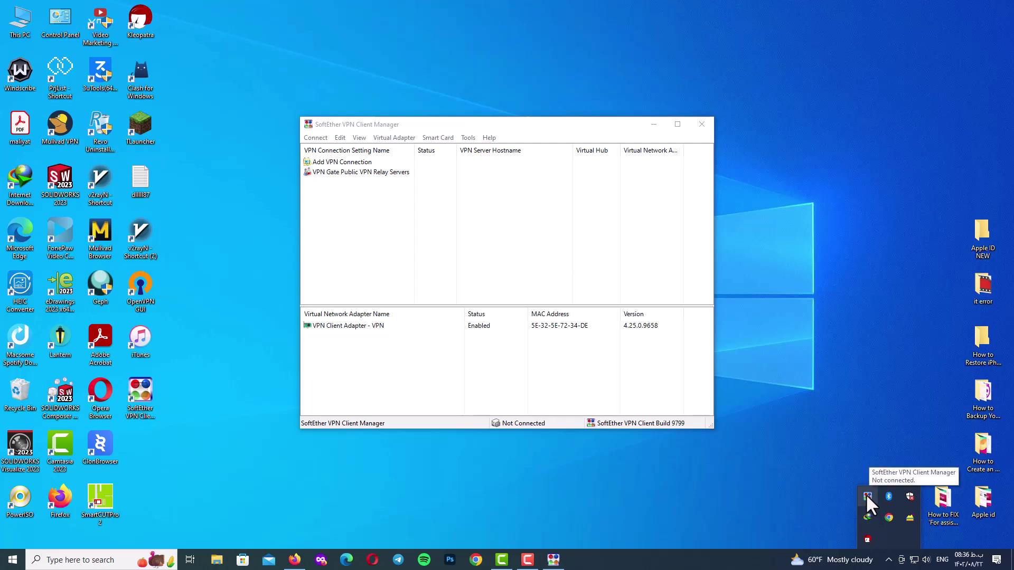
Connect to Korean relay server vpn791999119 (1.226.255.159) from the VPN Gate list using UDP
click(647, 441)
double_click(374, 176)
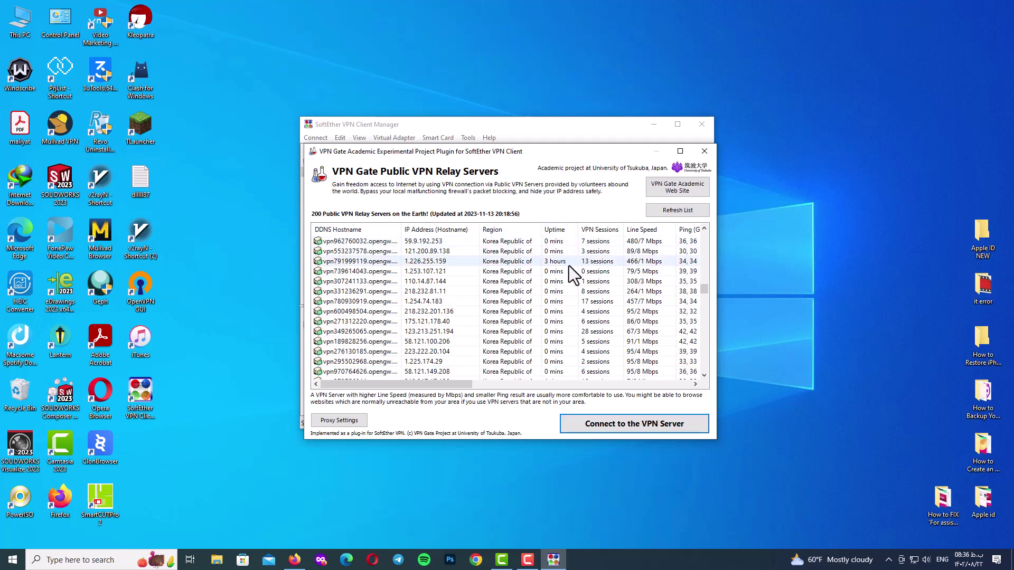
double_click(593, 263)
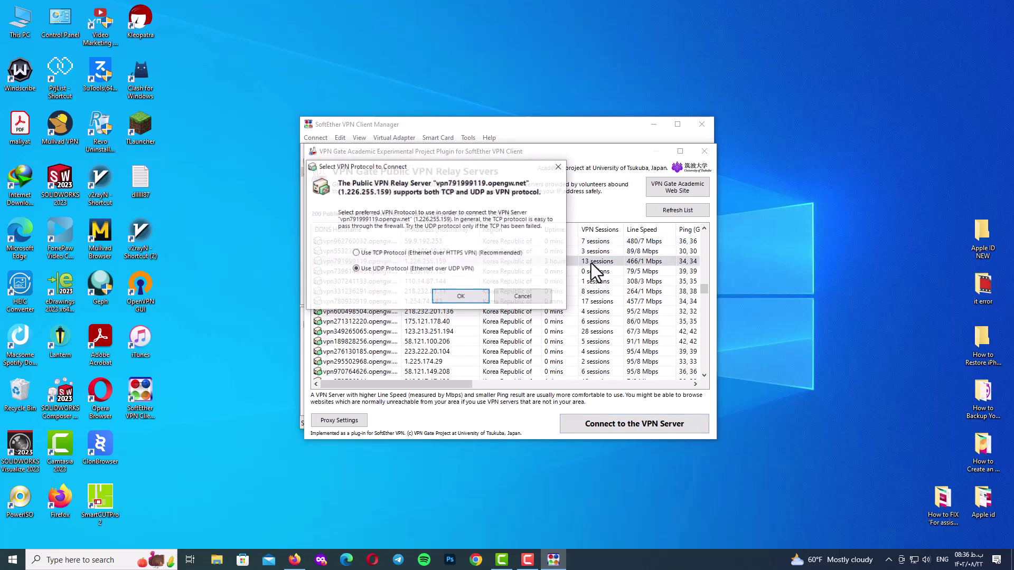
click(448, 299)
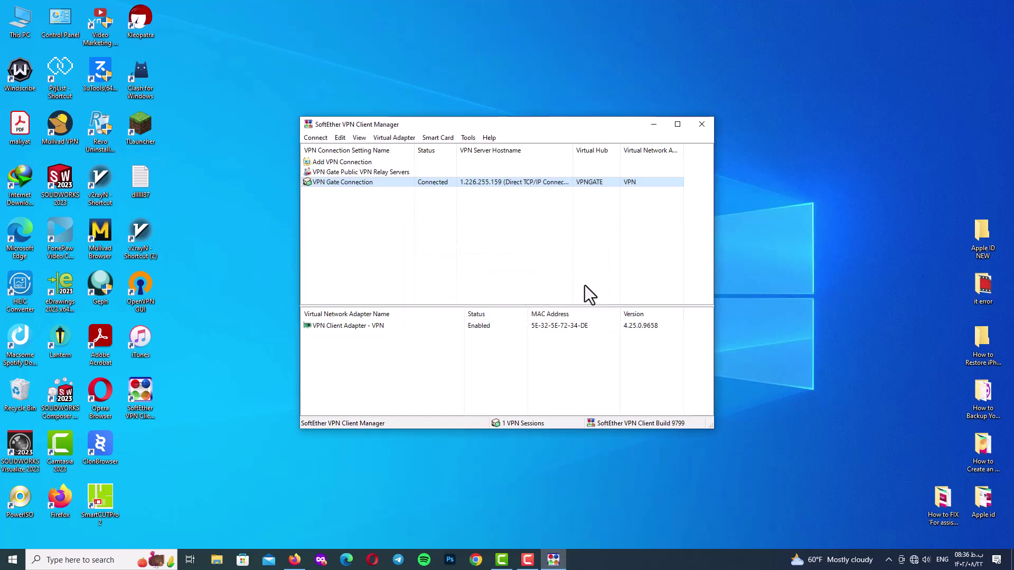
Disconnect all VPN connections from the tray icon's menu, then close the client manager window
click(888, 560)
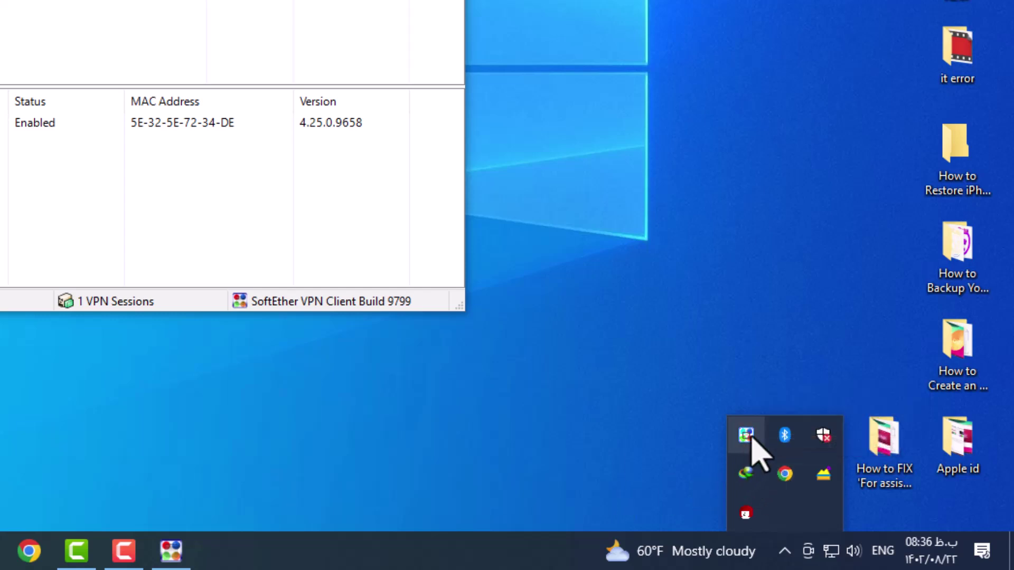
right_click(747, 435)
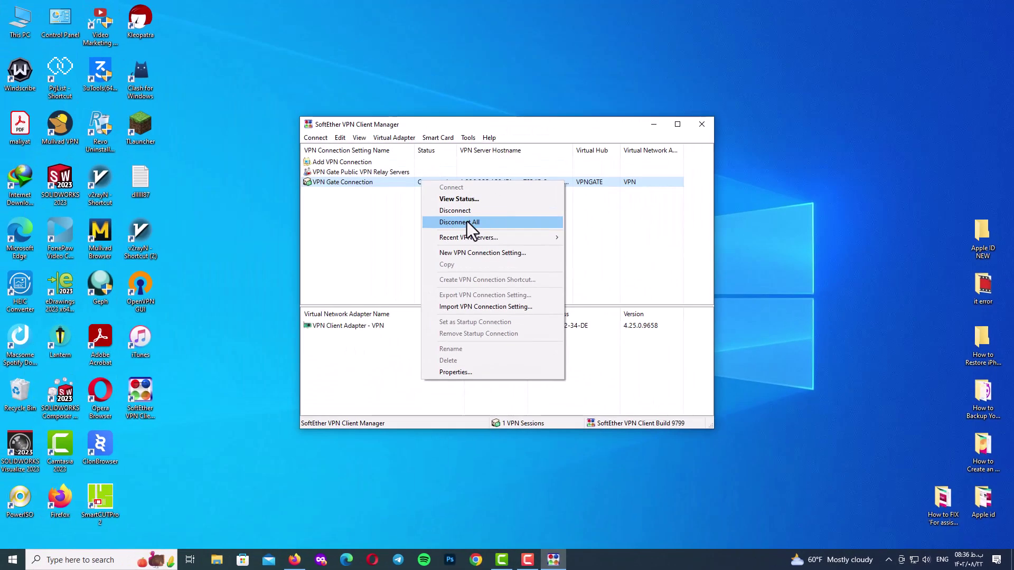
click(467, 221)
click(531, 319)
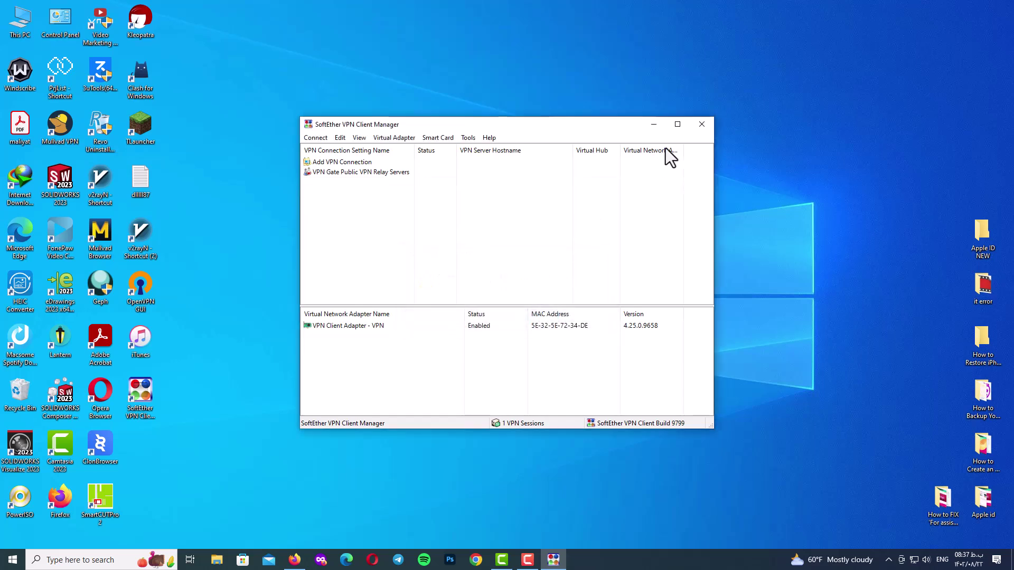
click(701, 126)
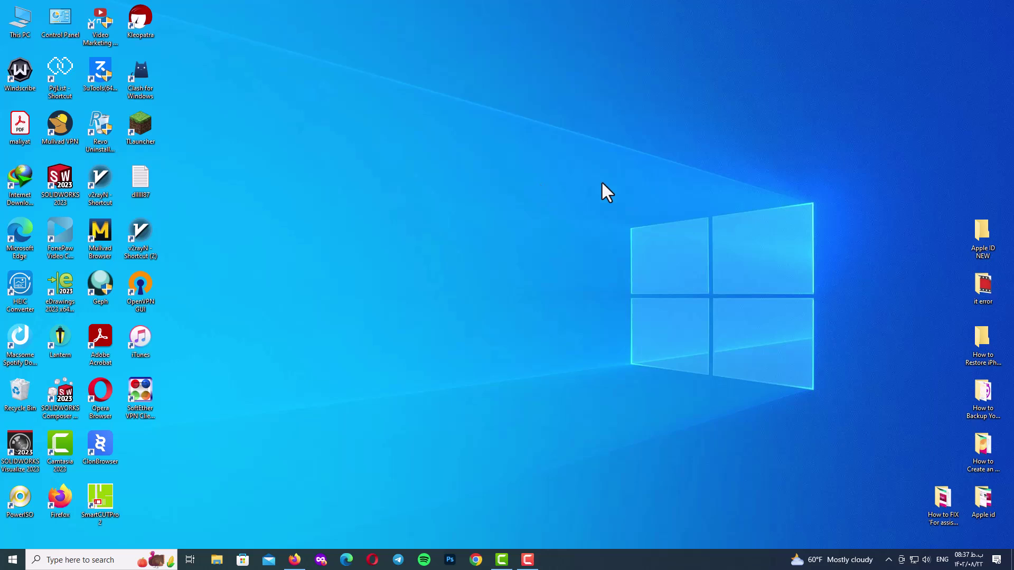